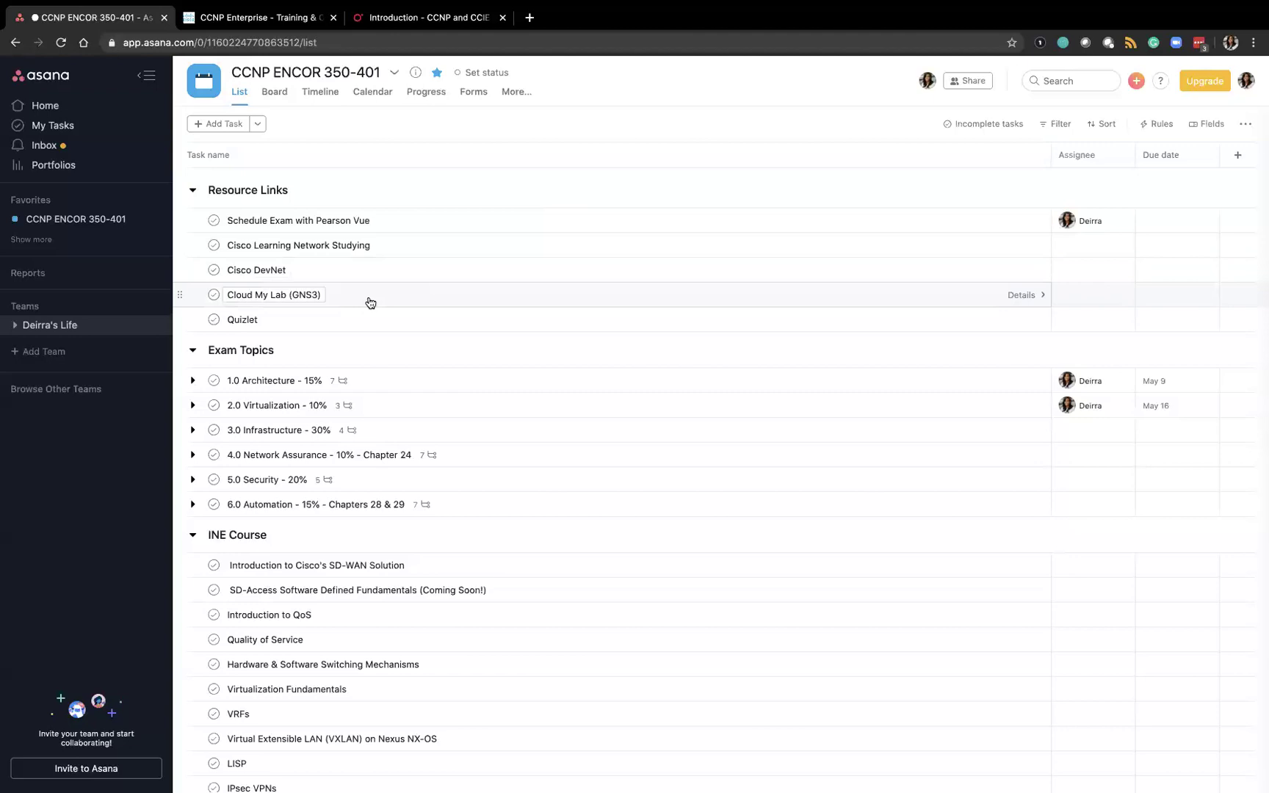
Switch from the Asana study plan to the CCNP Enterprise - Training & Certifications tab
scroll(370, 303, down, 1)
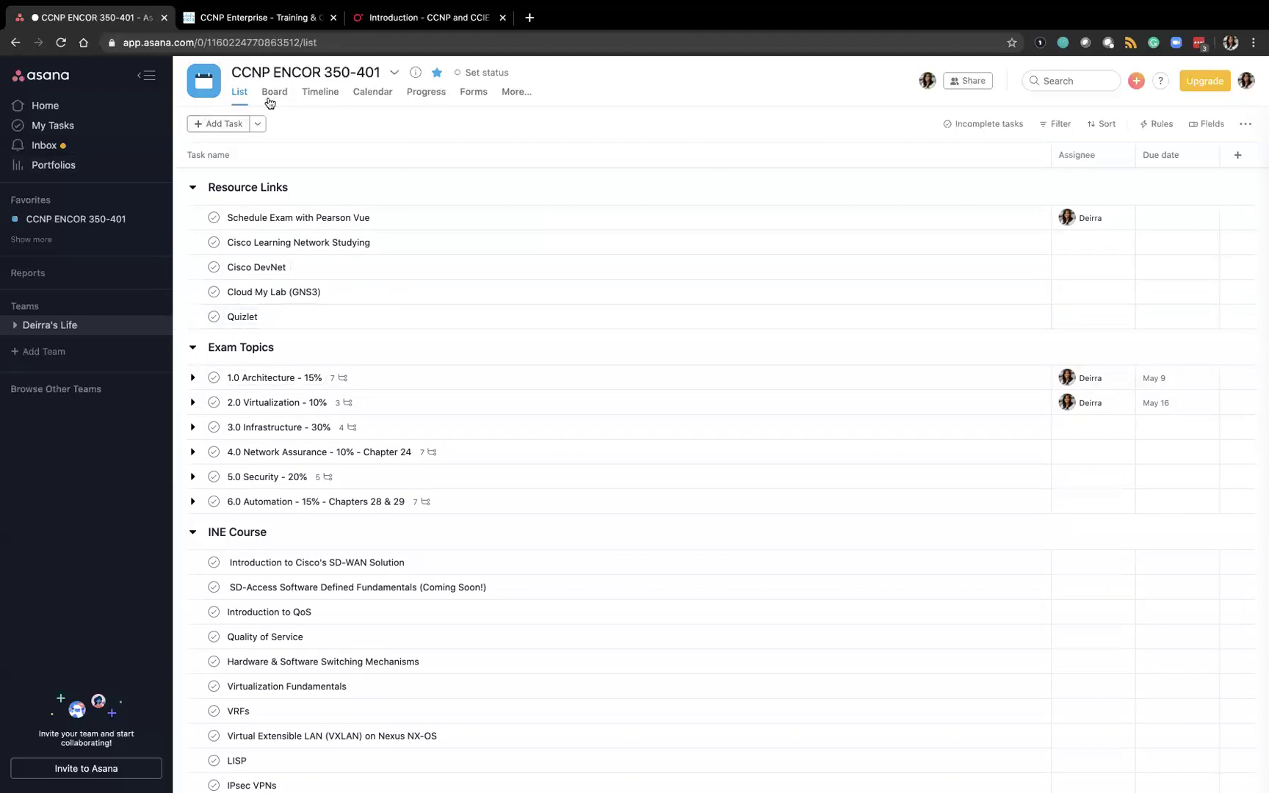
click(277, 28)
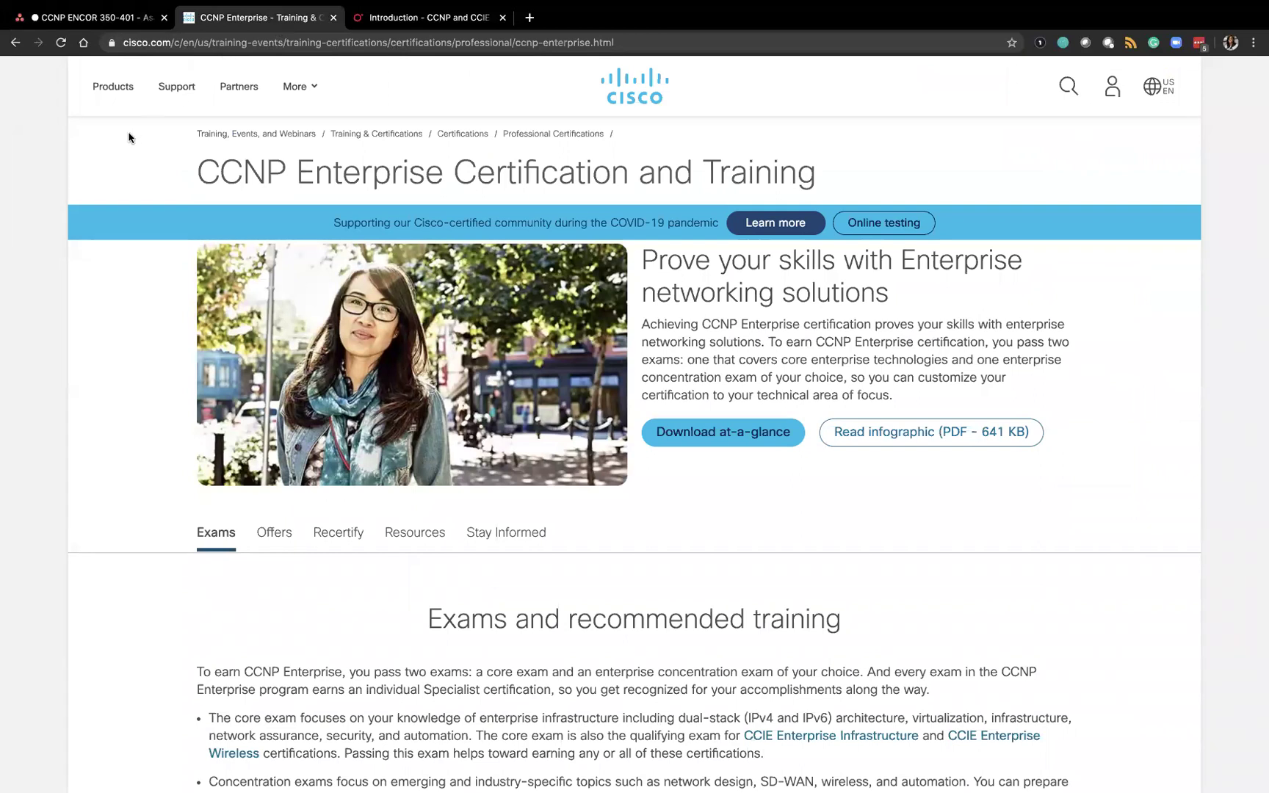
Open the 350-401 ENCOR exam topics page, review its six topic weightings, and return to Asana
scroll(191, 328, down, 5)
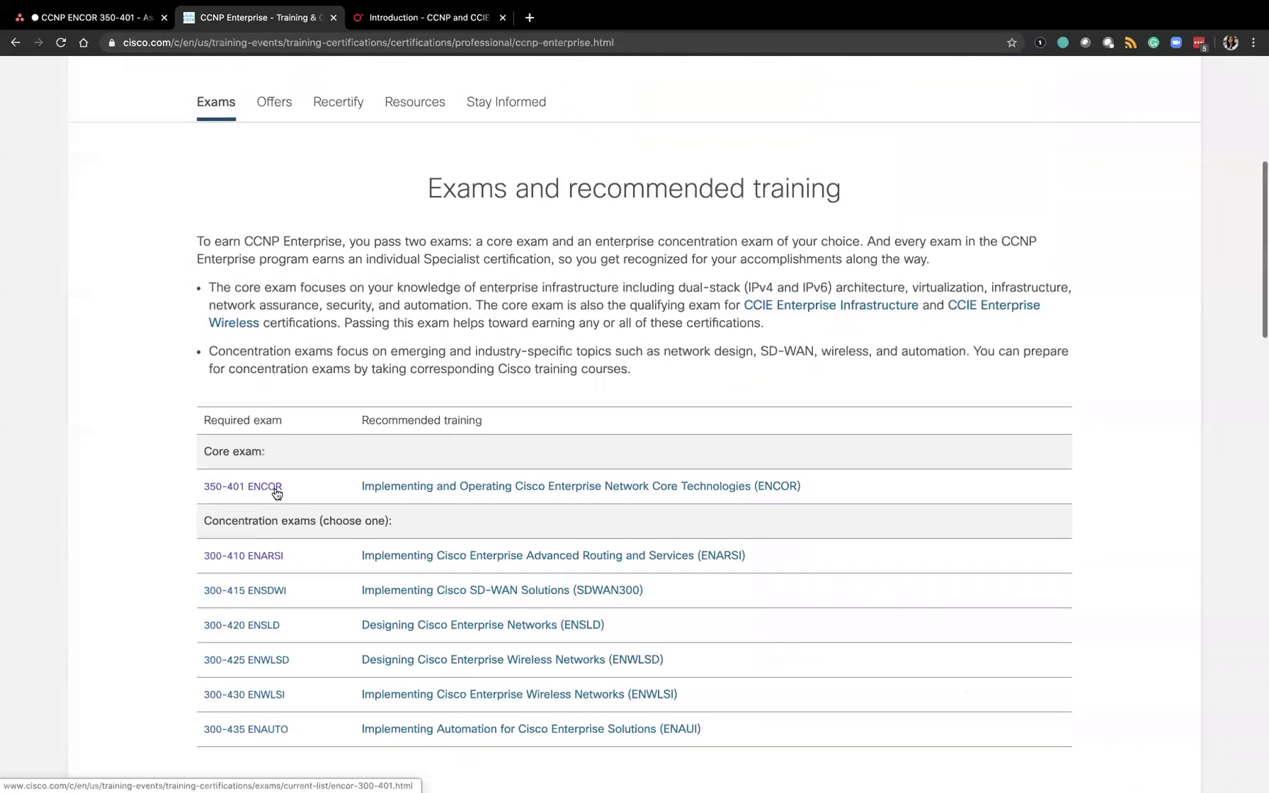
click(275, 489)
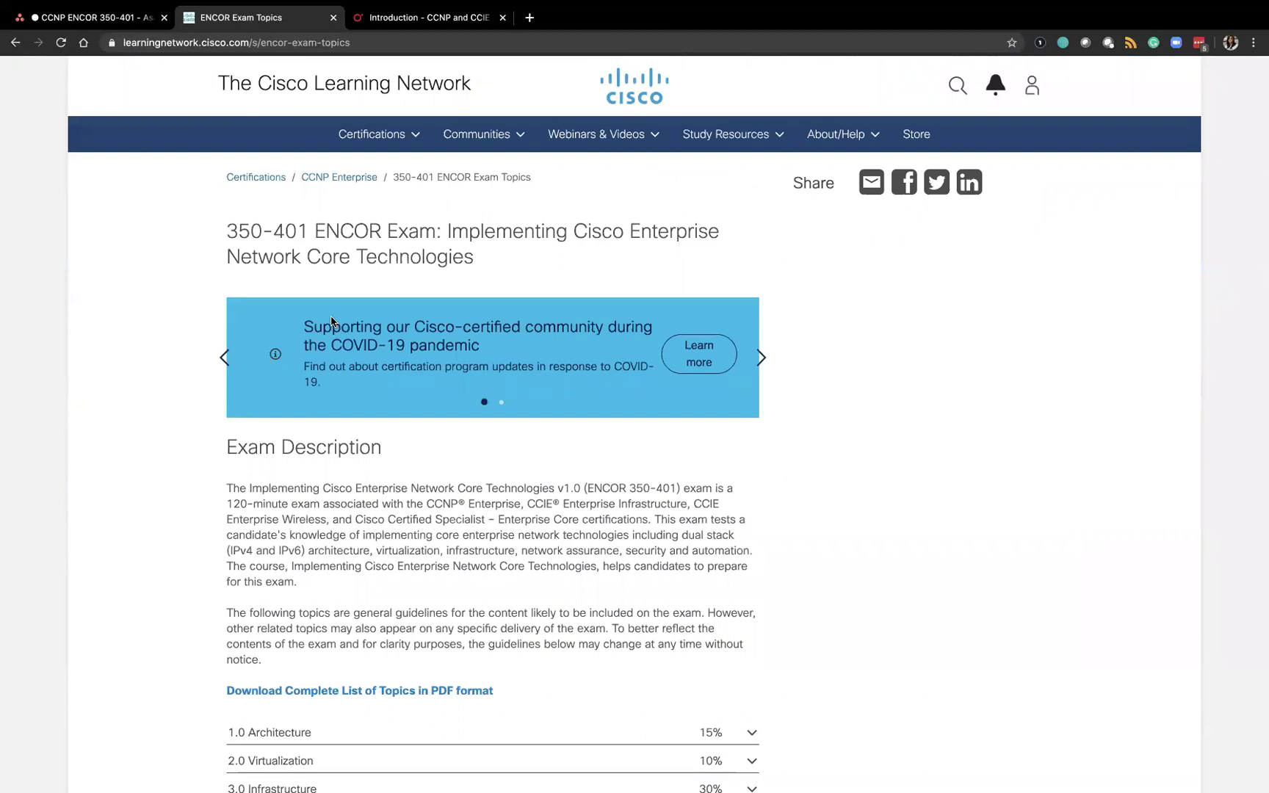
scroll(331, 322, down, 5)
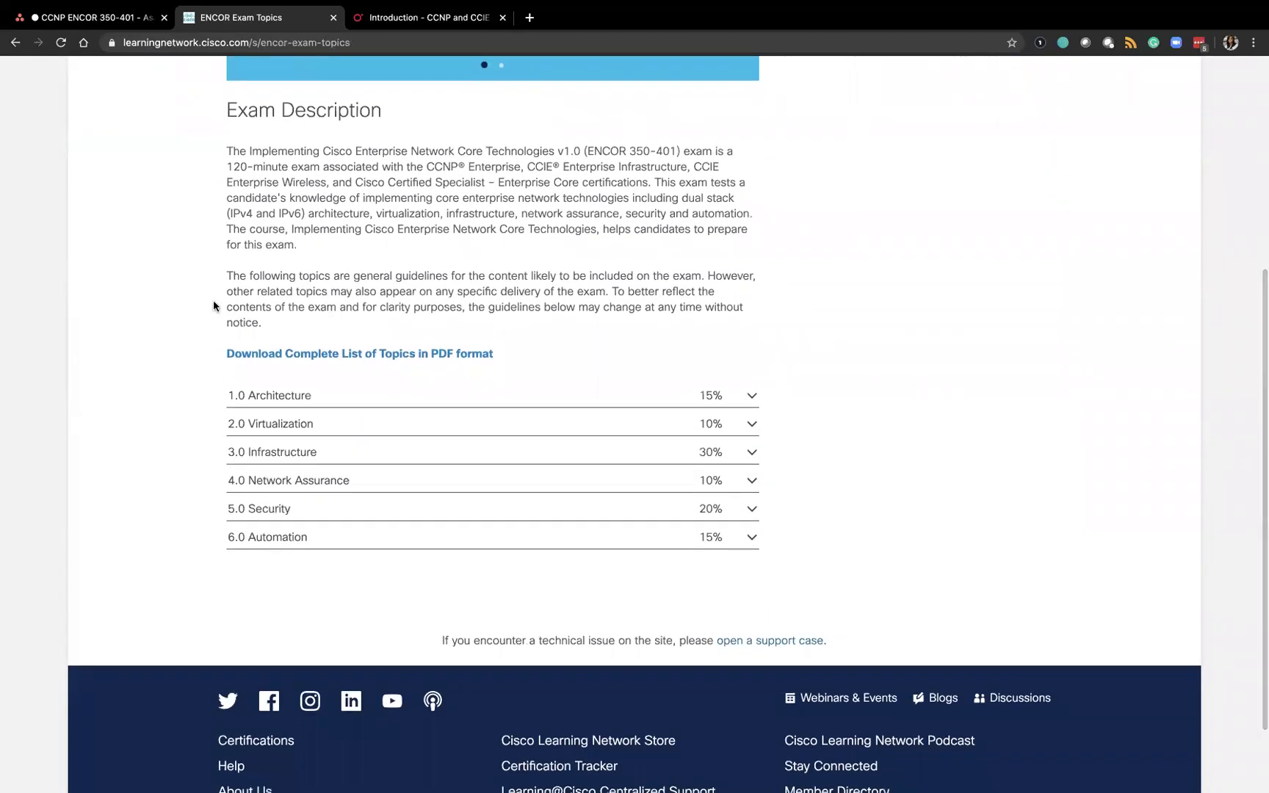
click(107, 16)
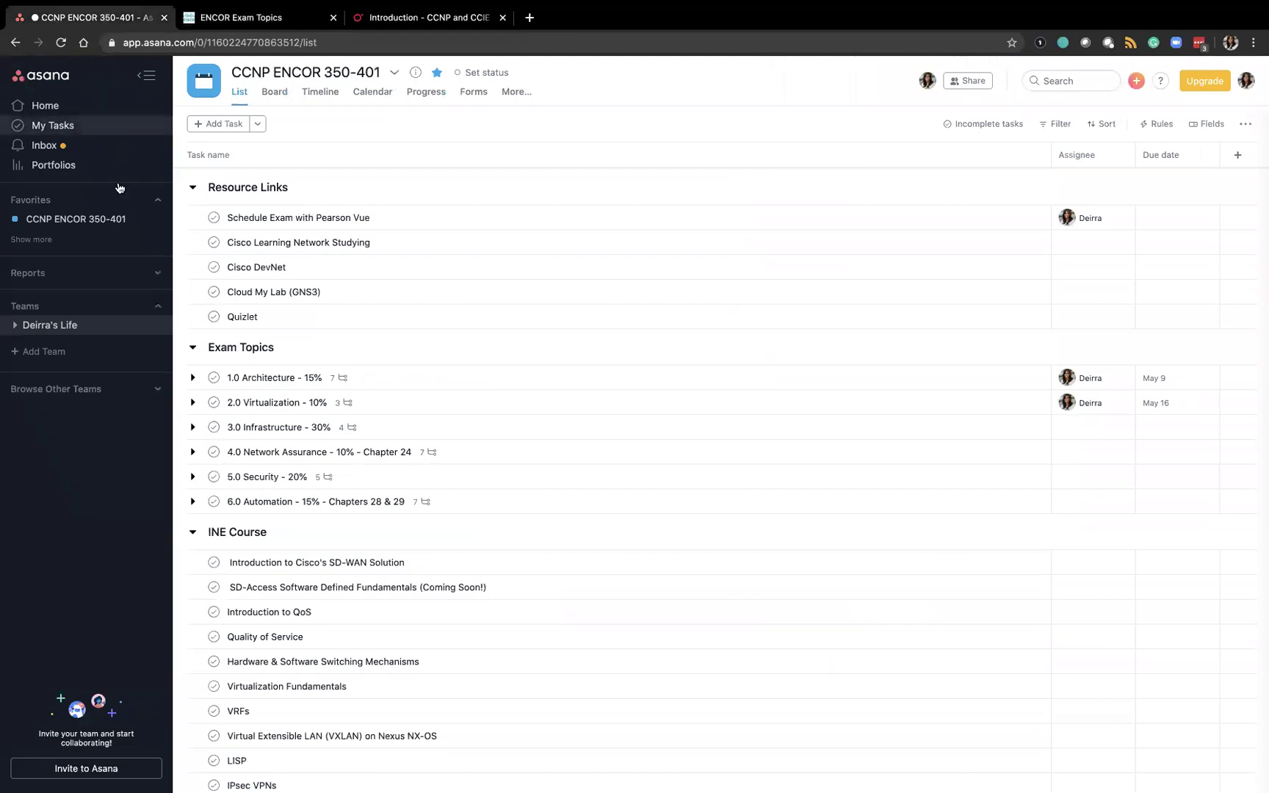
Expand 1.0 Architecture - 15% to show its seven subtasks, then open subtask 1.1's details
click(192, 377)
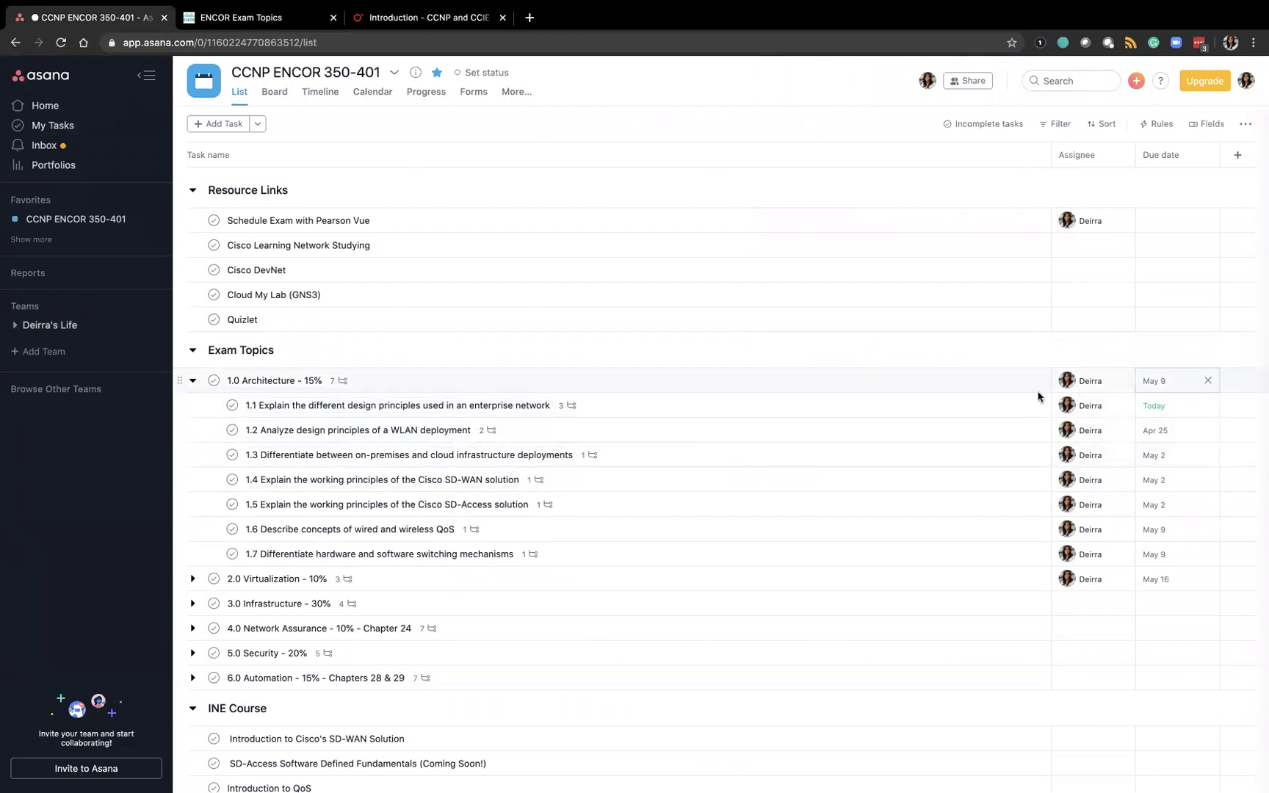
click(855, 389)
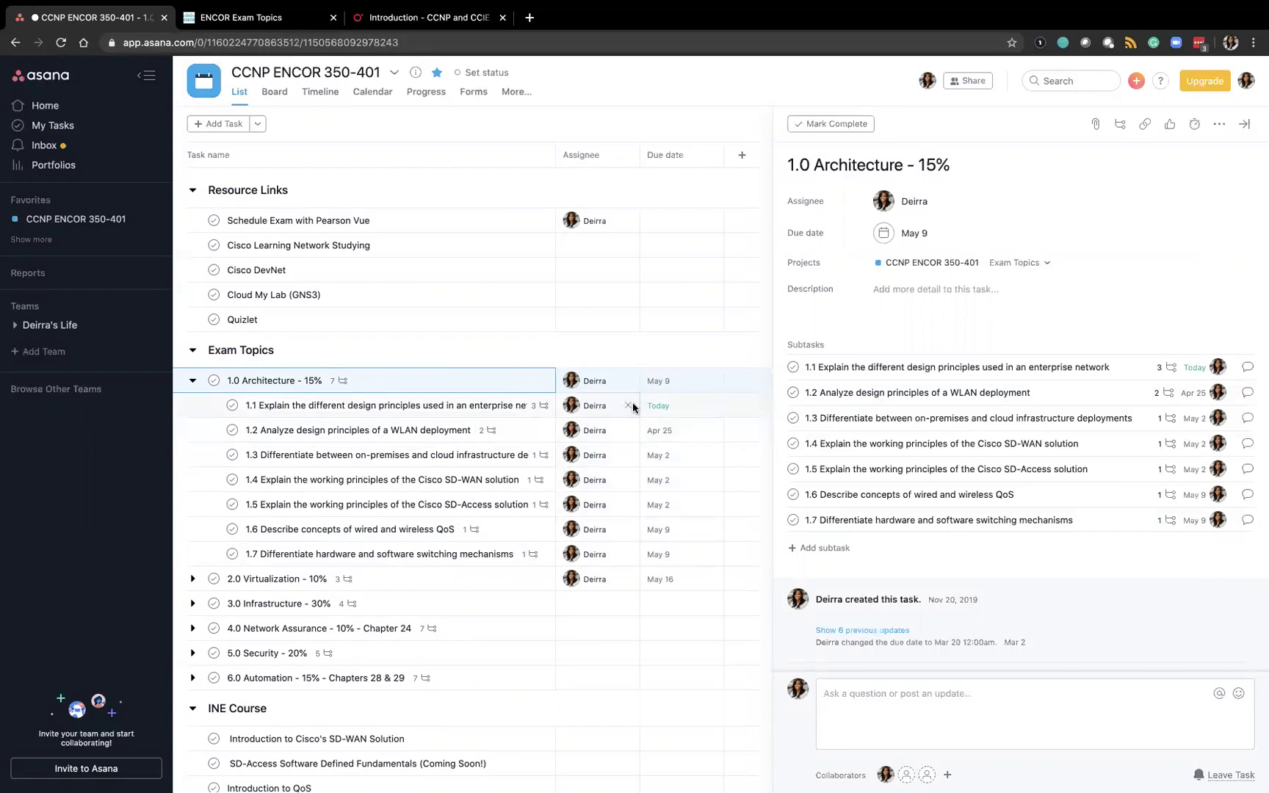
click(541, 411)
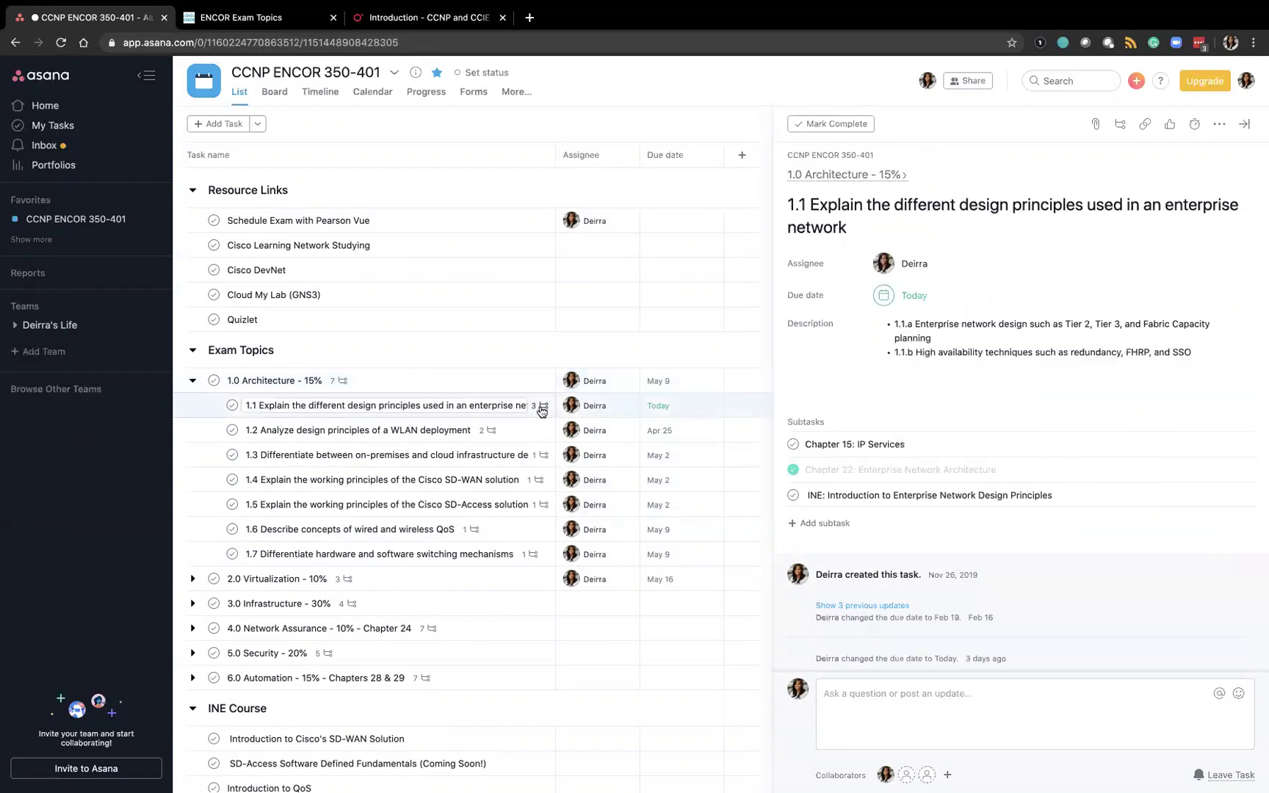
scroll(558, 408, down, 1)
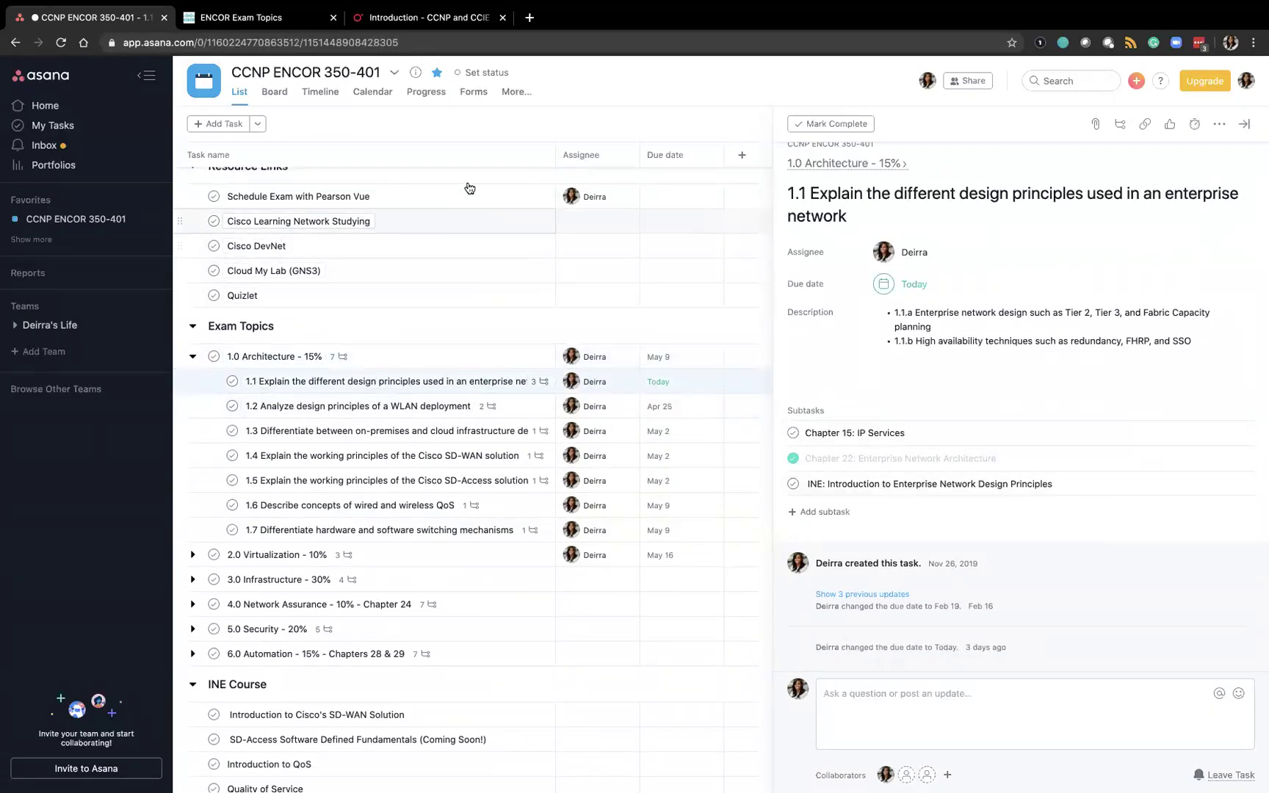
Read Table I-1 in the O'Reilly ENCOR cert guide for chapter references of topics 1.1–1.6
click(405, 23)
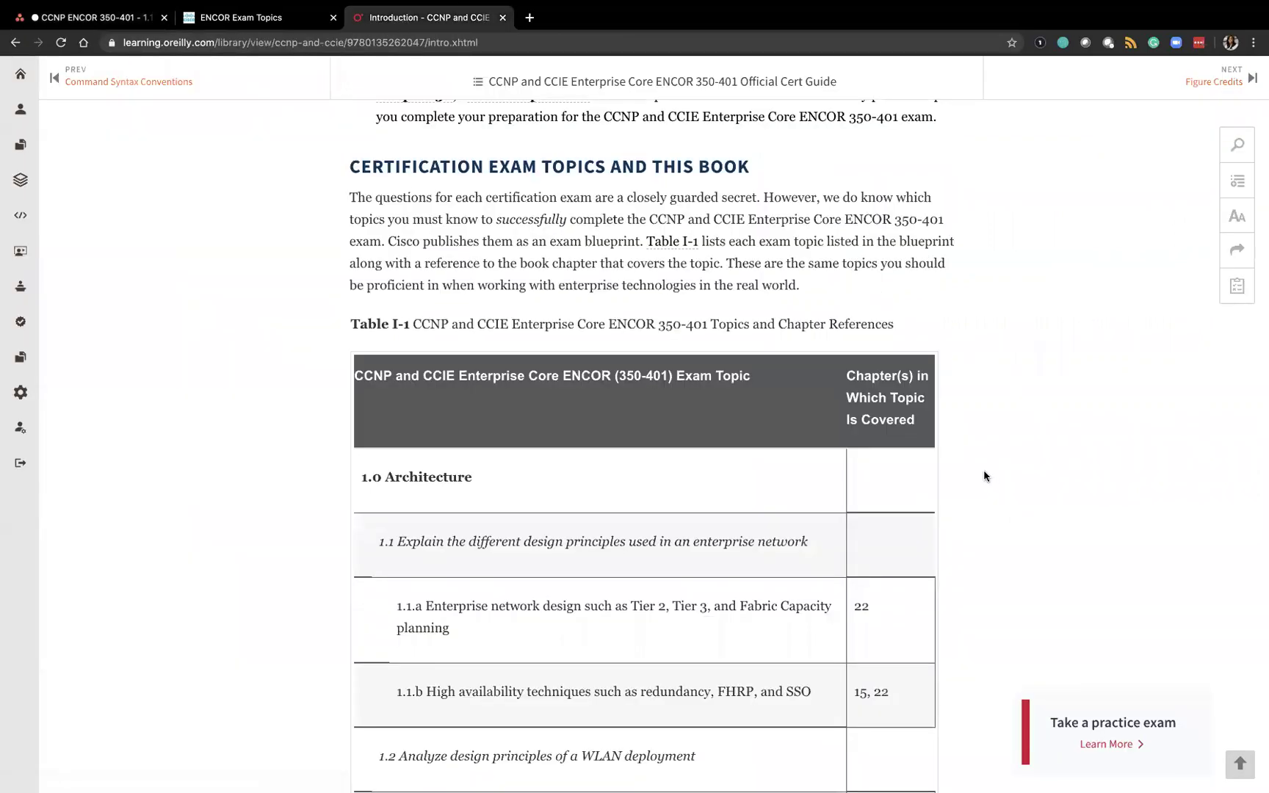
scroll(984, 476, up, 8)
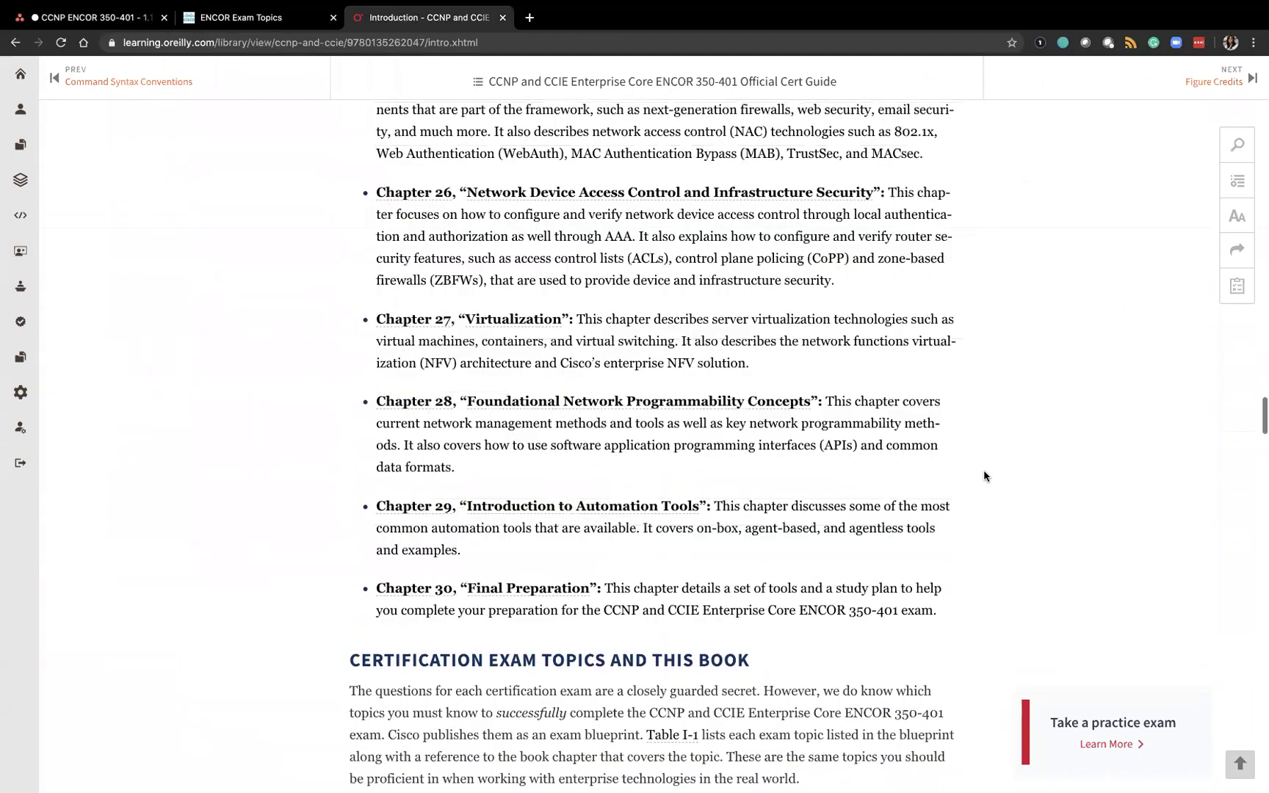
scroll(984, 476, down, 7)
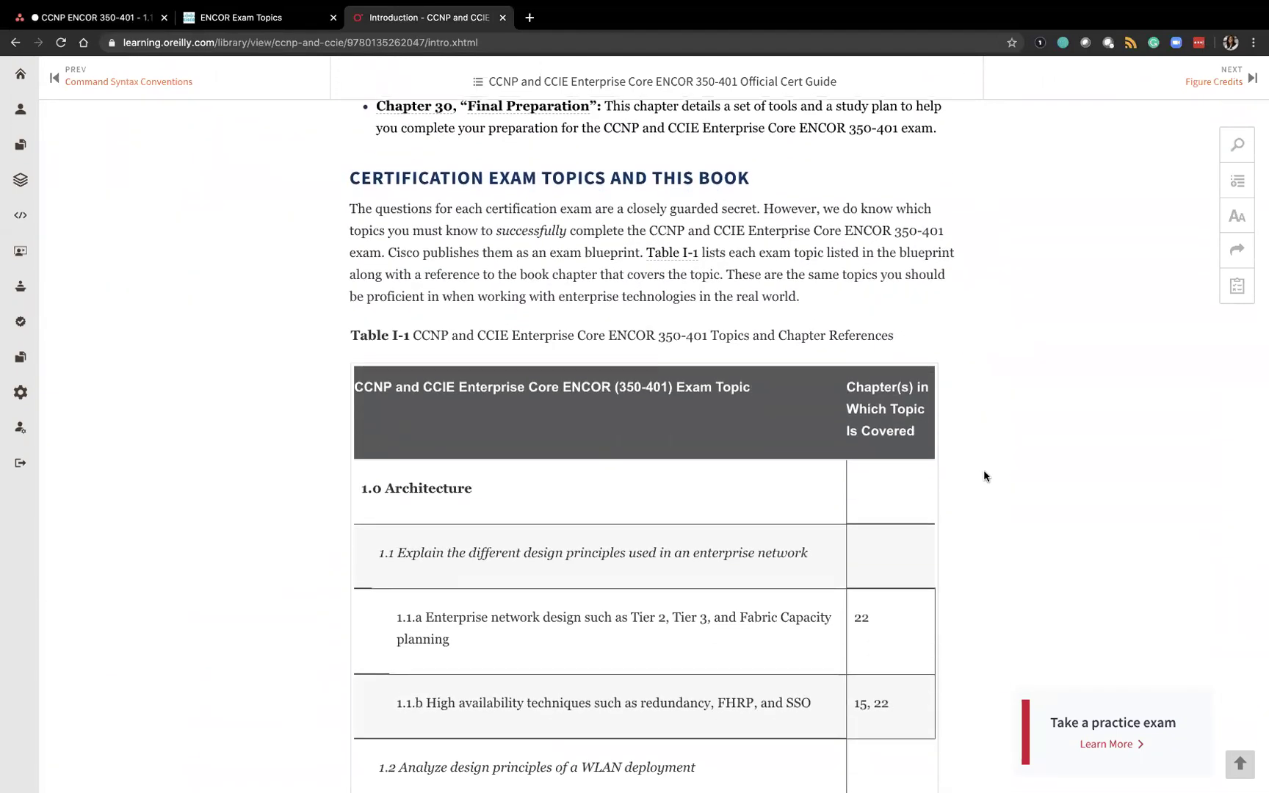
scroll(984, 476, down, 1)
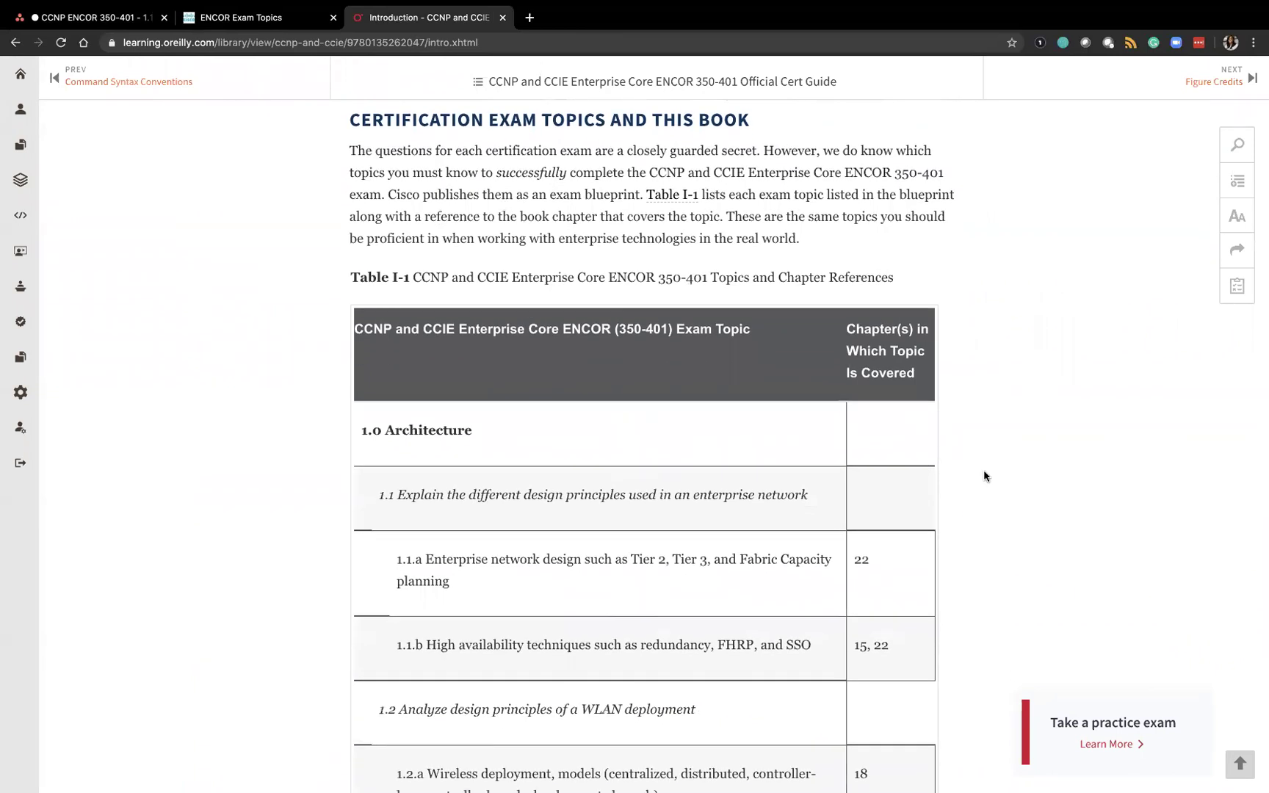
scroll(984, 476, down, 2)
scroll(984, 476, down, 1)
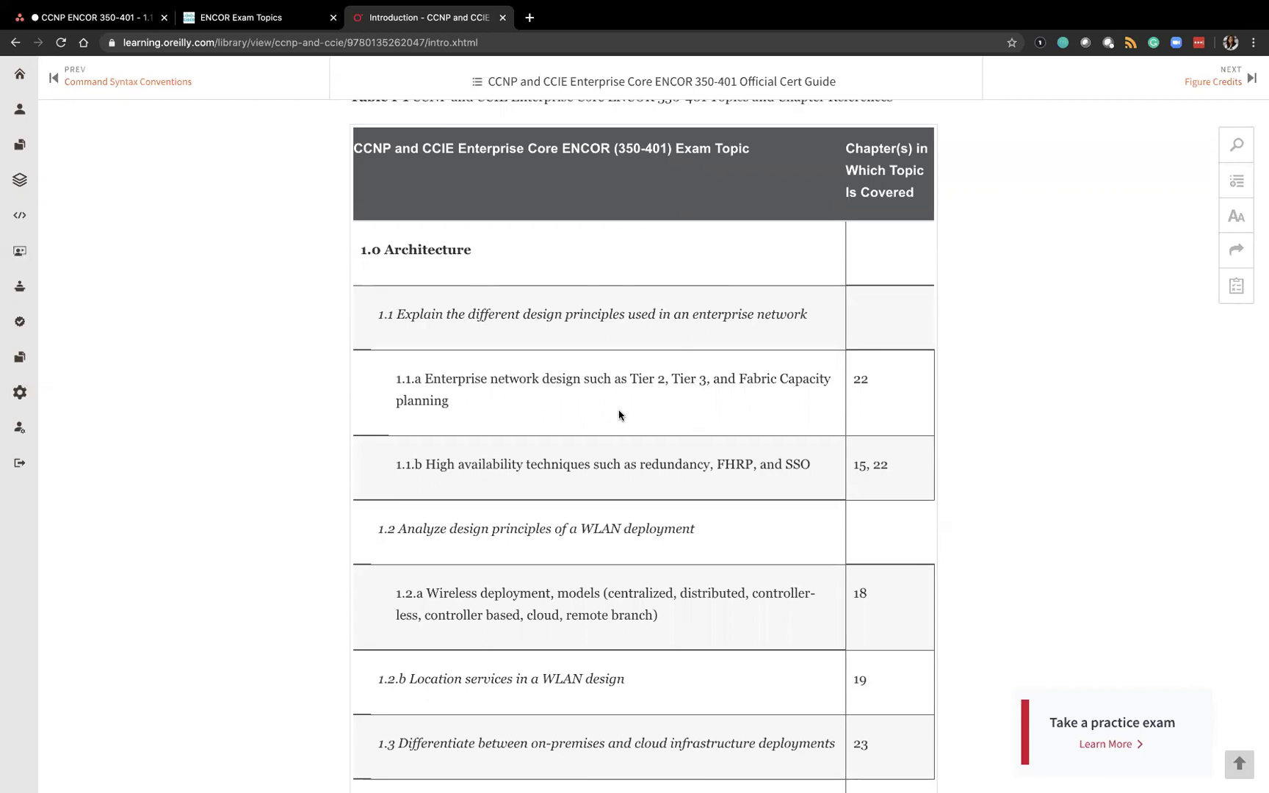
scroll(617, 409, up, 1)
scroll(617, 410, down, 3)
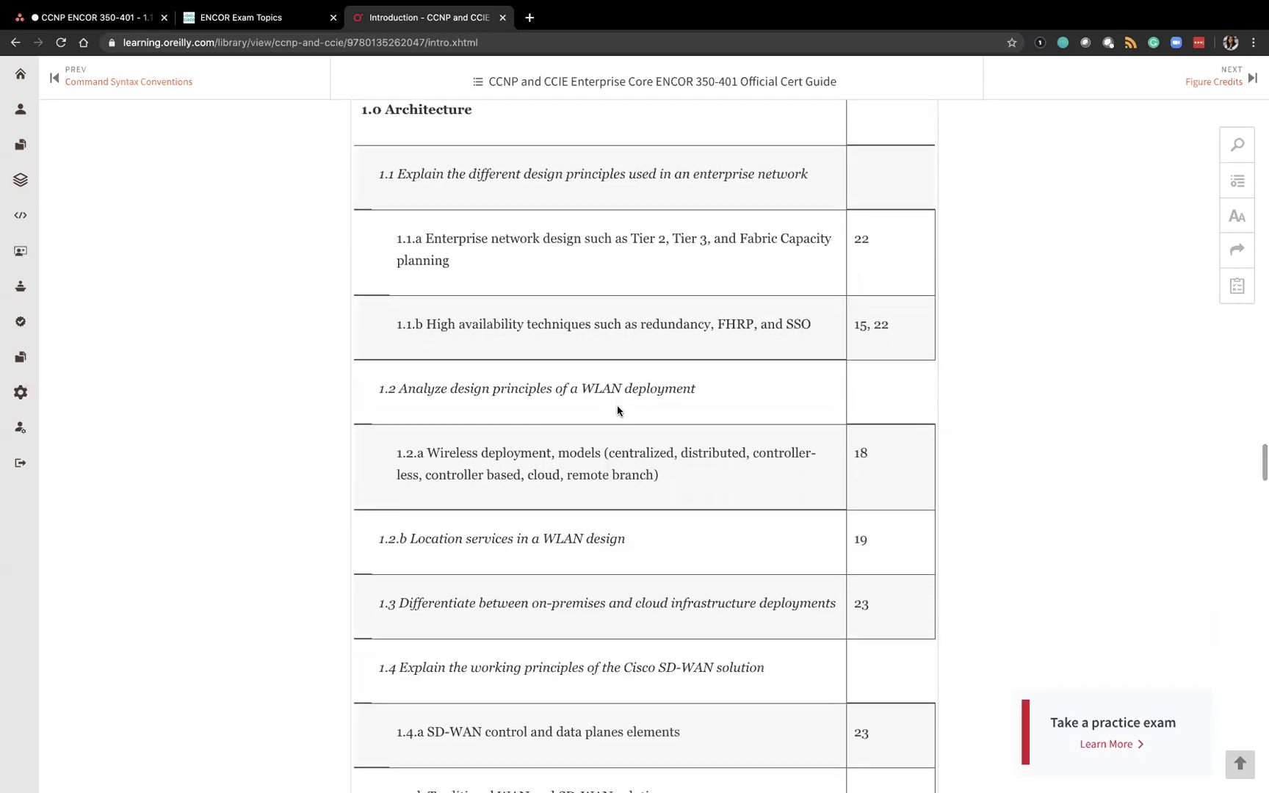
scroll(617, 408, down, 3)
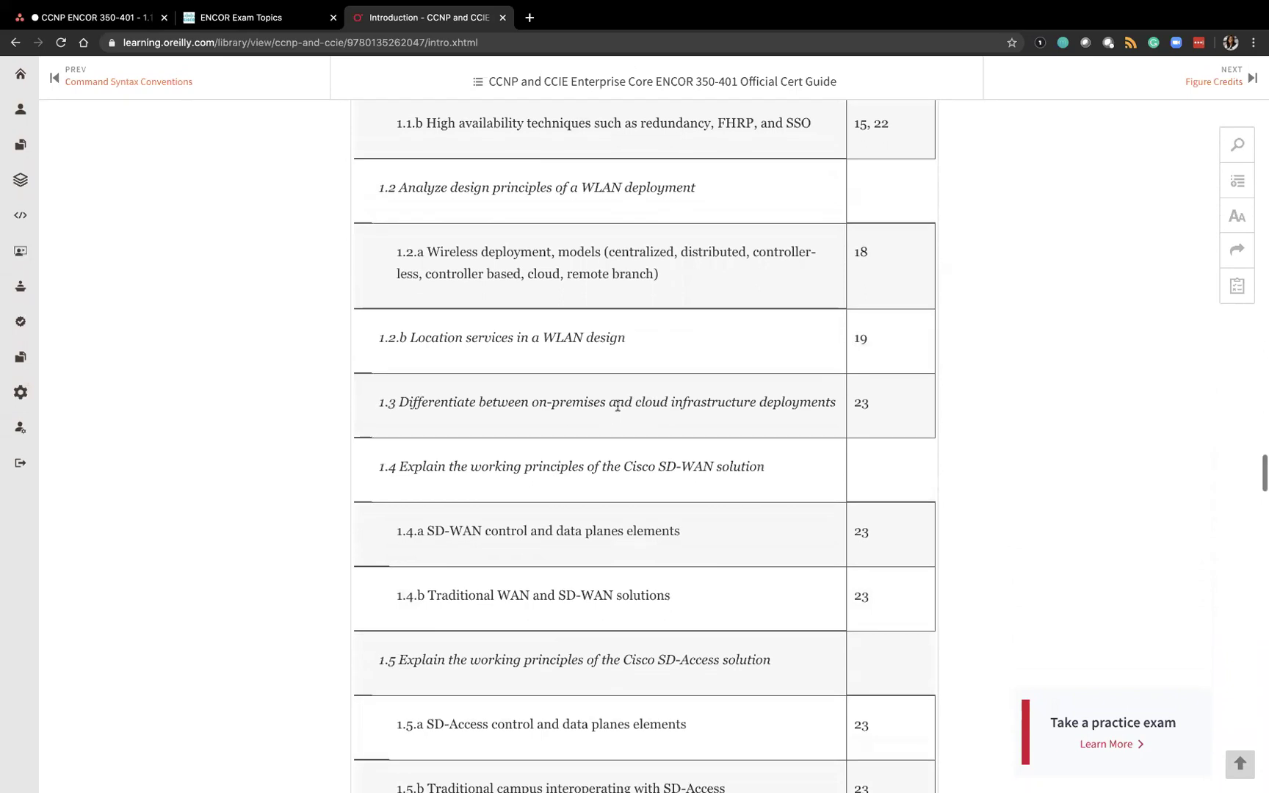
scroll(617, 410, down, 1)
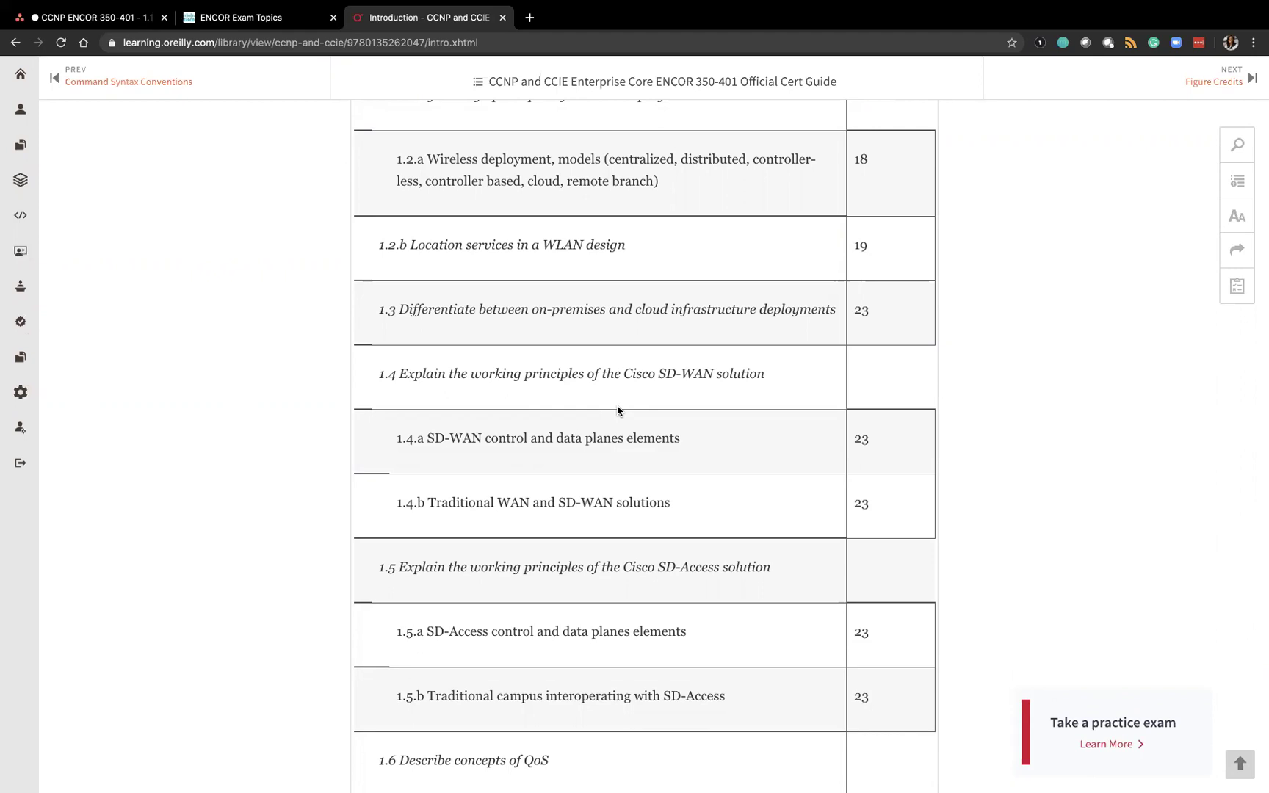
scroll(617, 410, down, 3)
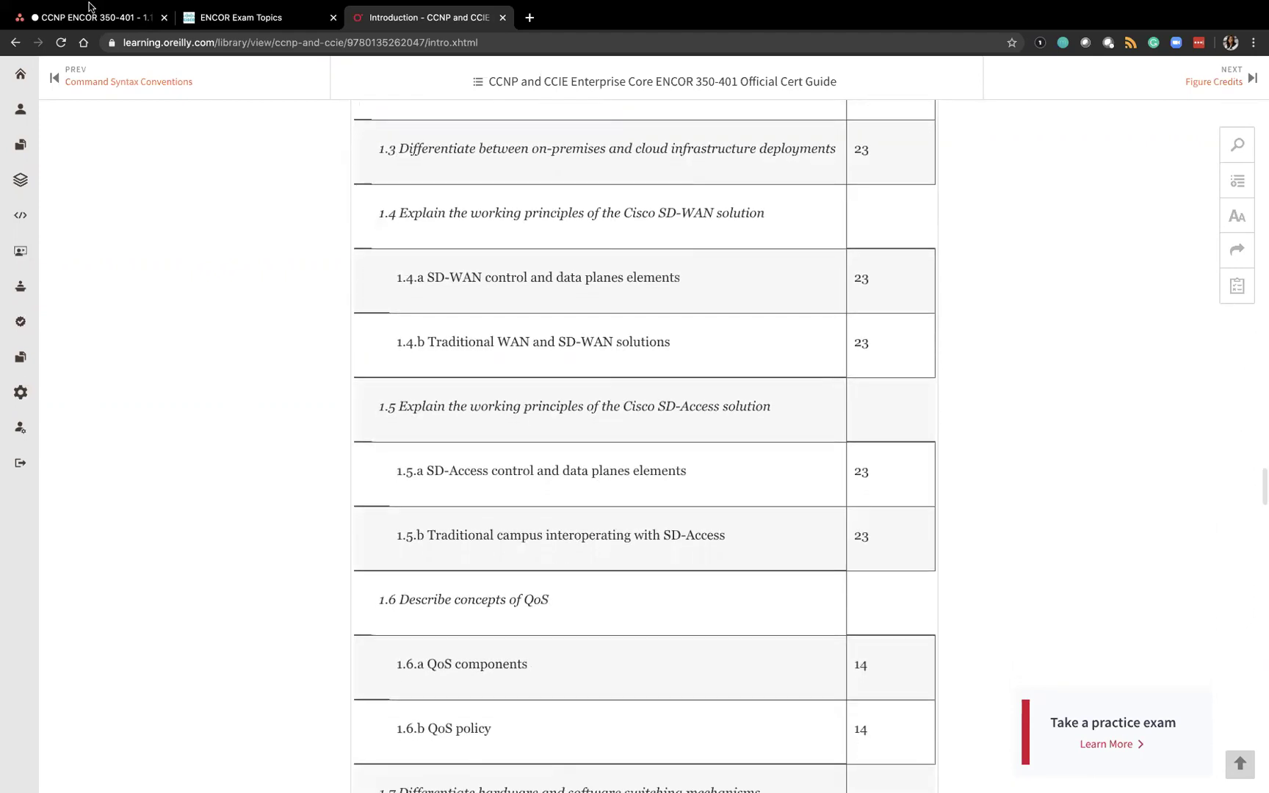
click(91, 16)
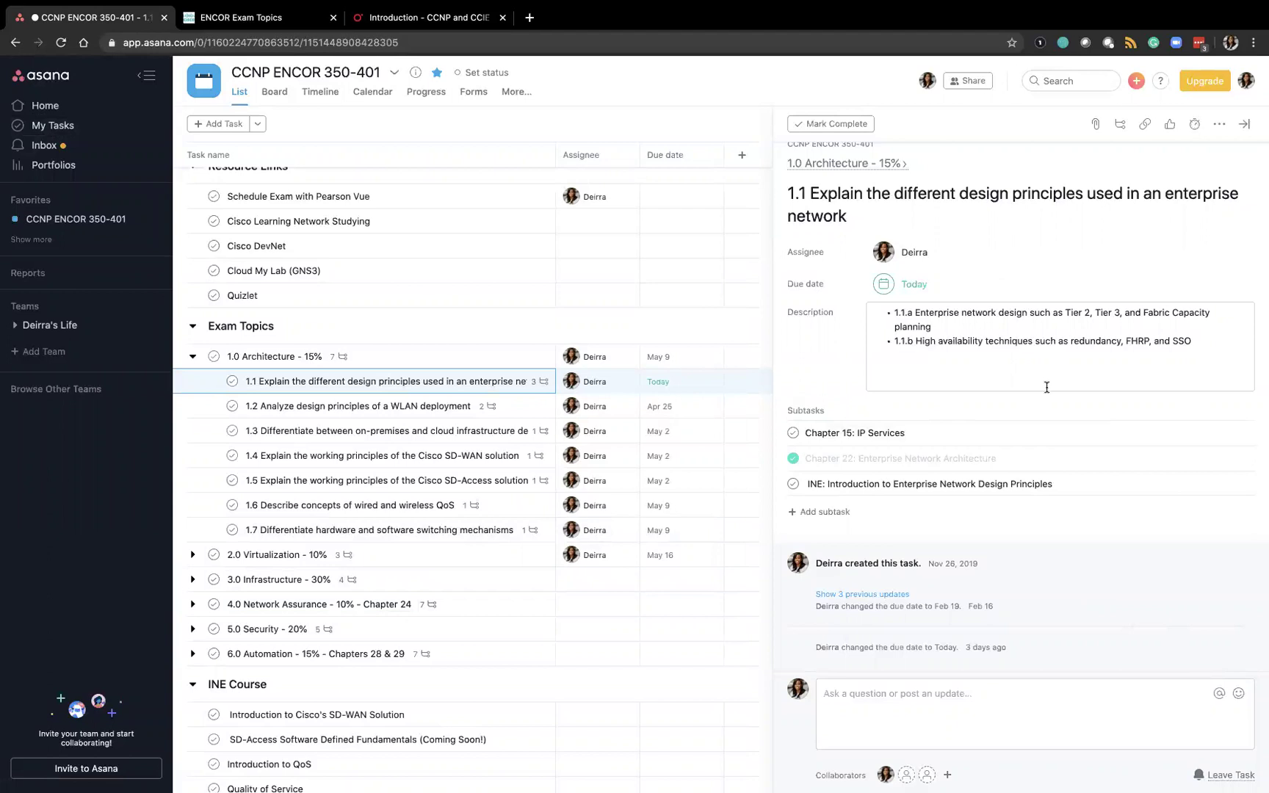
scroll(1046, 387, up, 1)
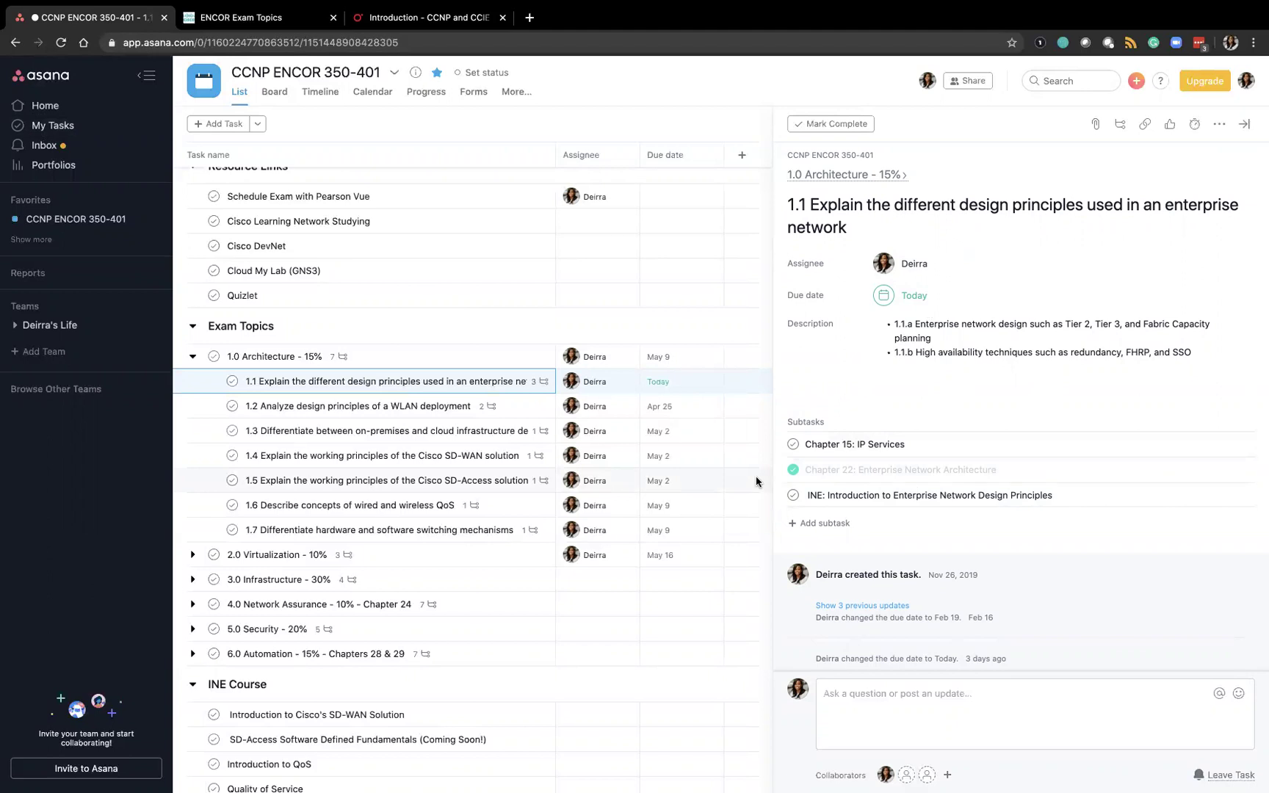
scroll(756, 475, down, 3)
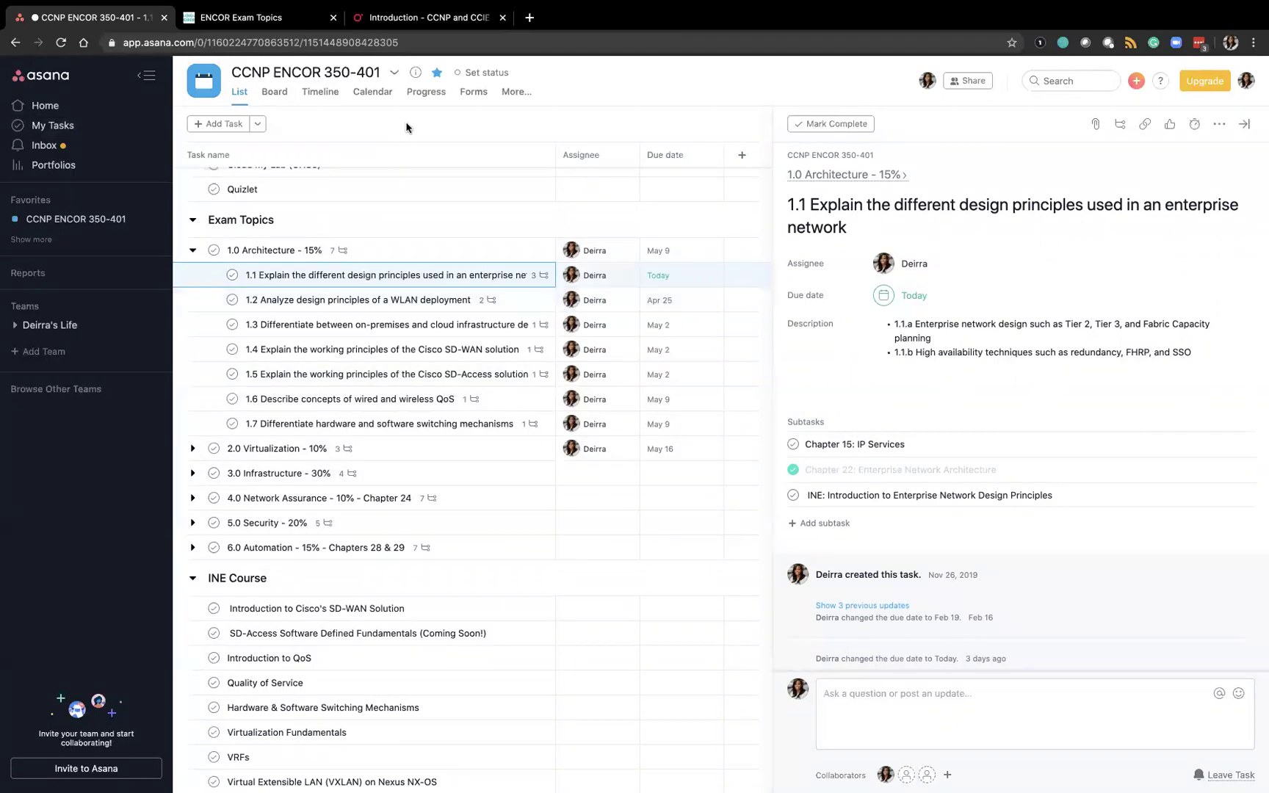
Go to the INE website in a new tab and browse its networking training page
click(530, 16)
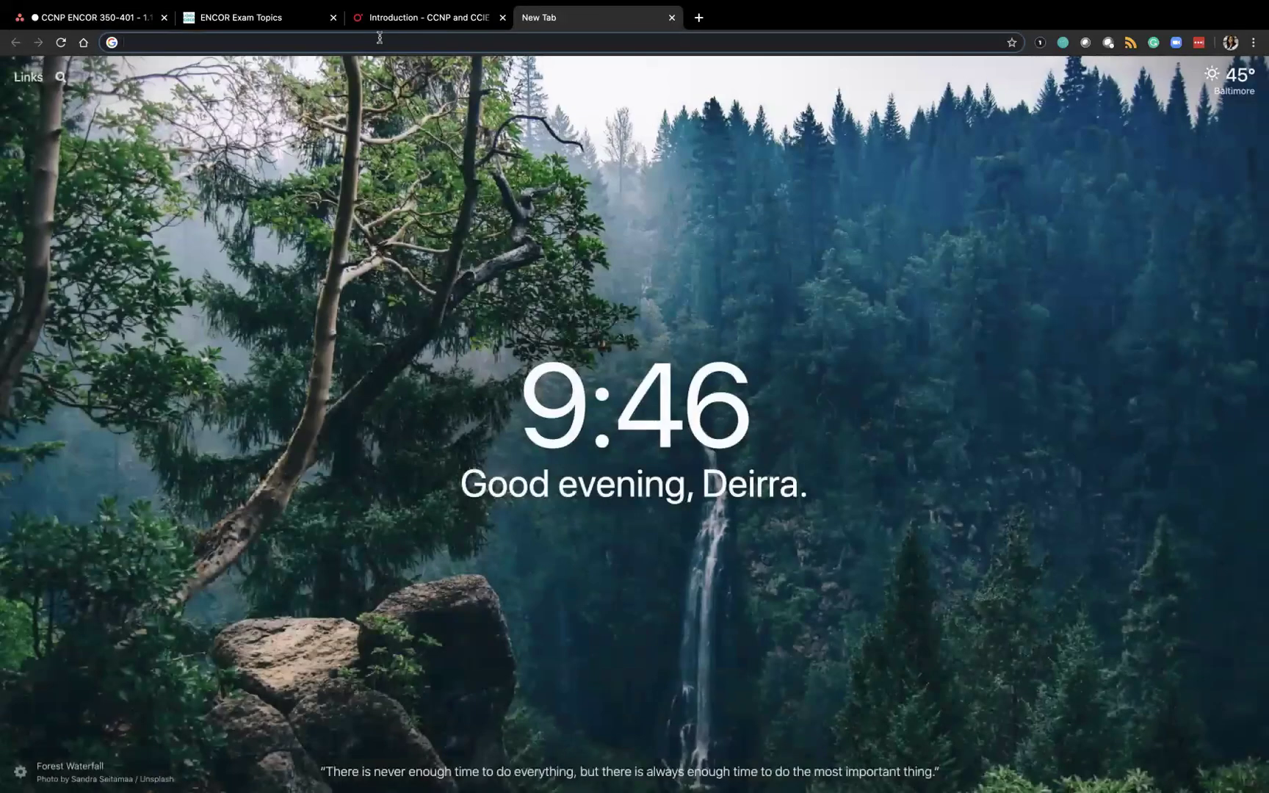
text(ine)
key(Return)
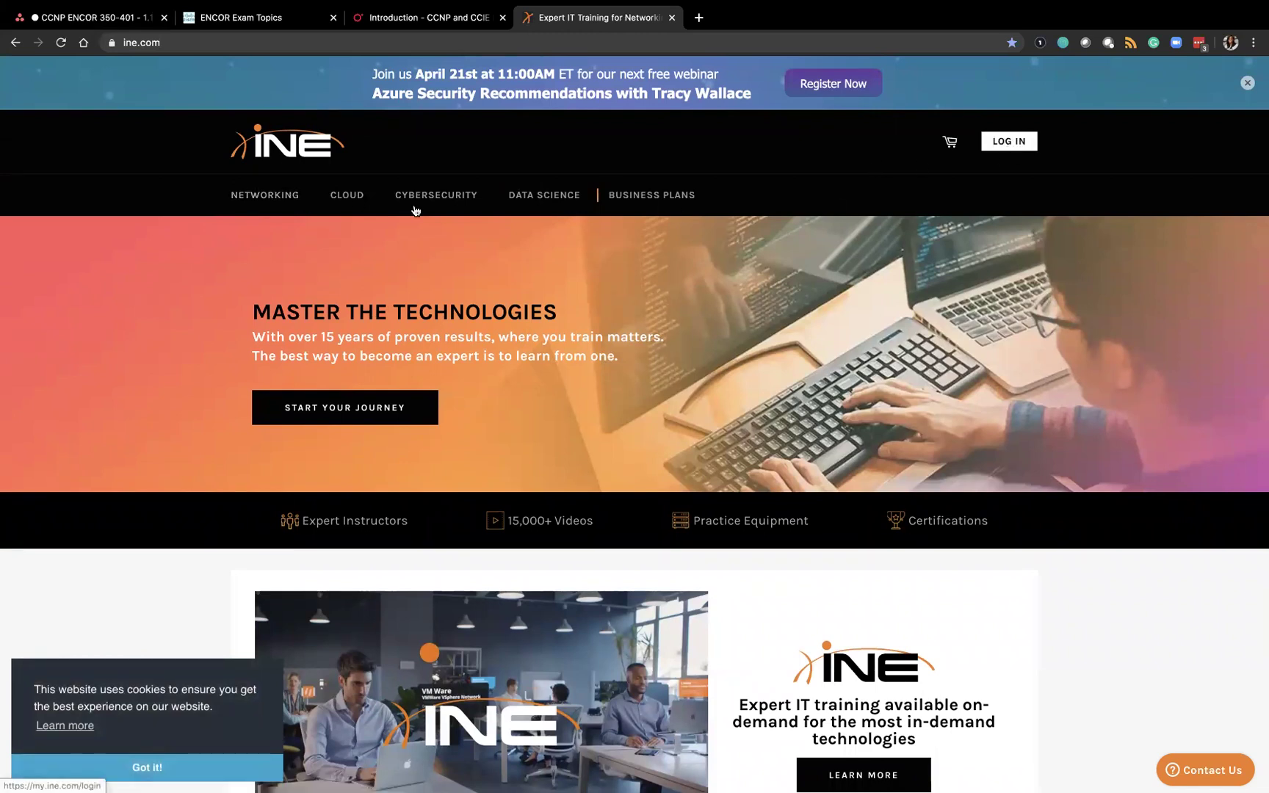
click(287, 199)
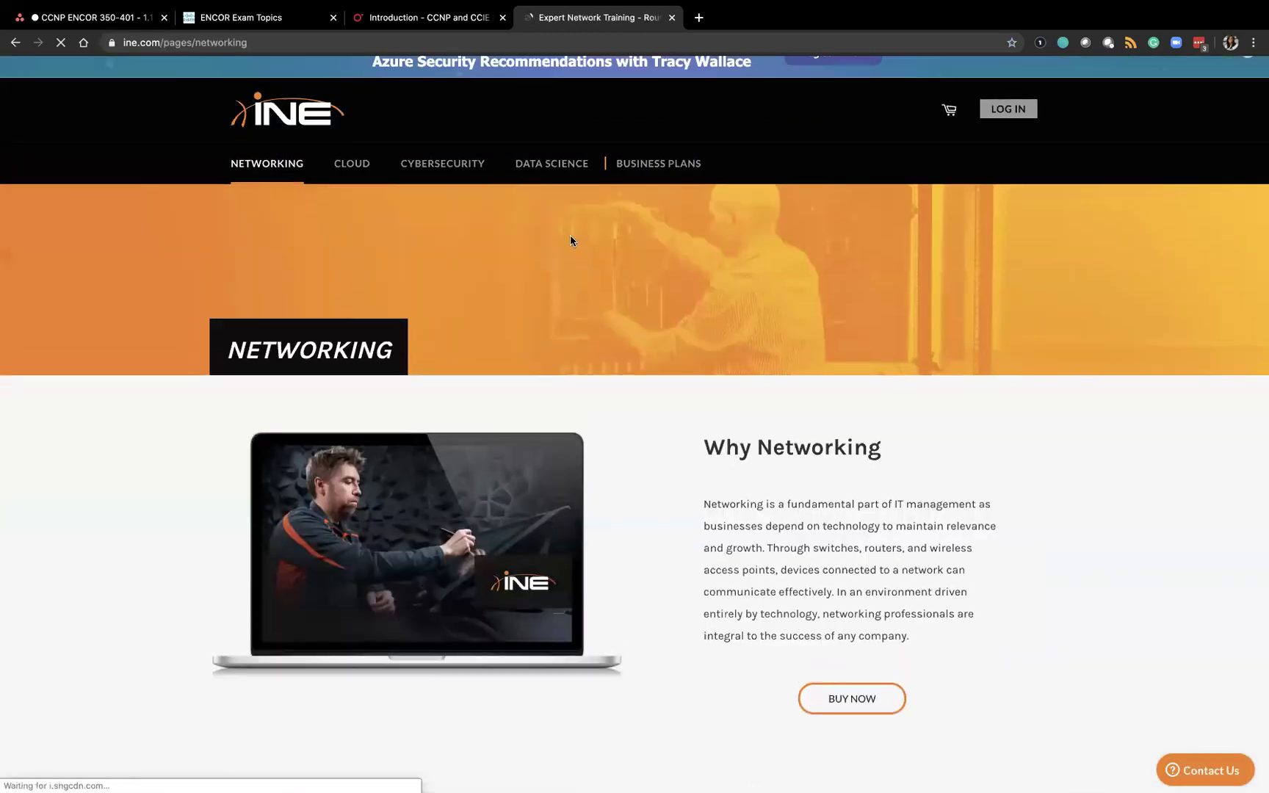
scroll(570, 240, down, 5)
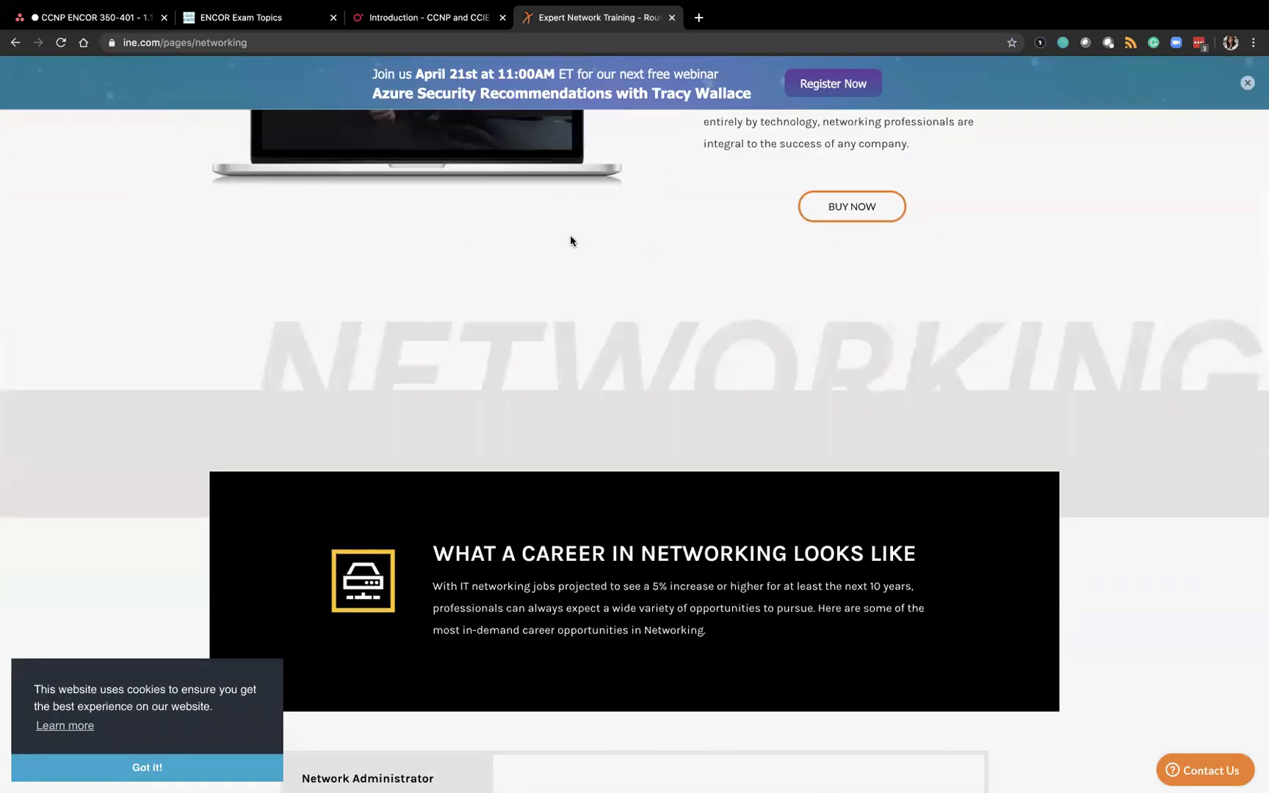
scroll(569, 240, up, 5)
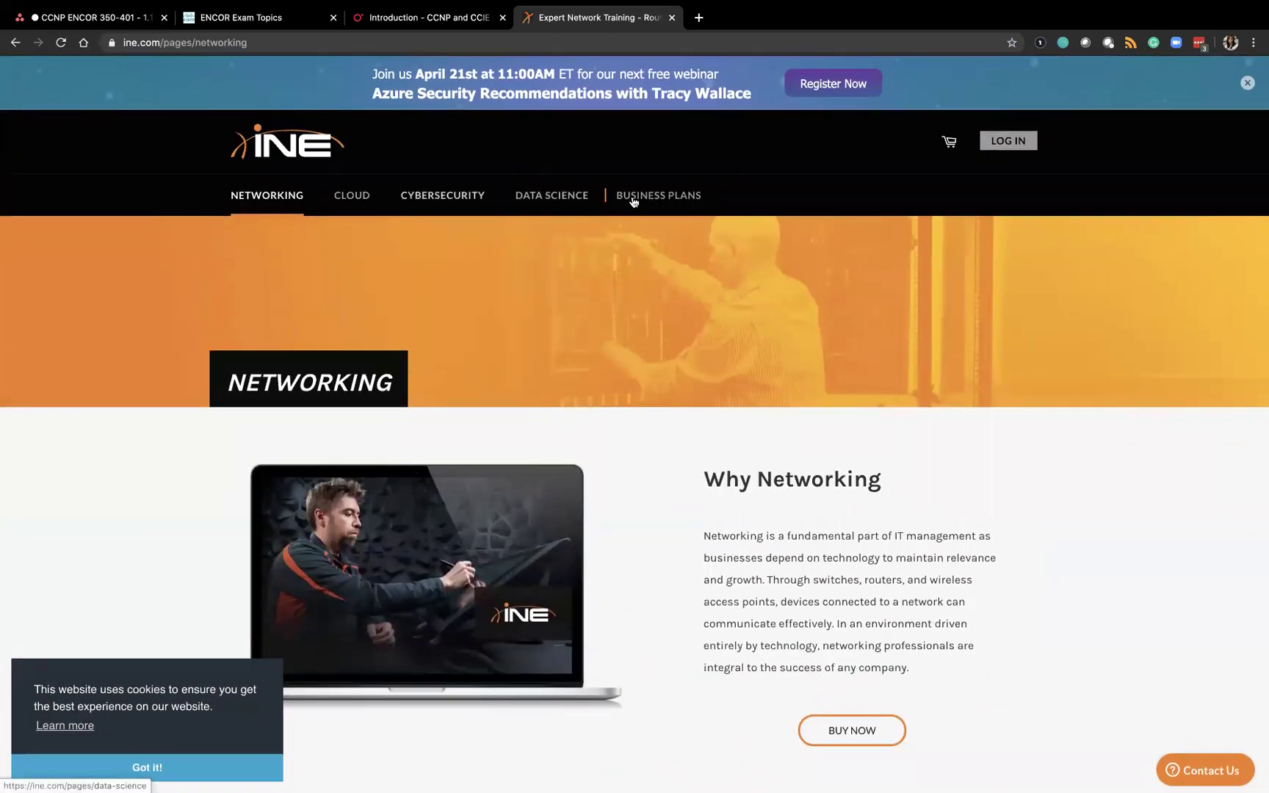
Visit INE's login page, then open the Learning Paths catalogue from the Discover menu
click(1008, 141)
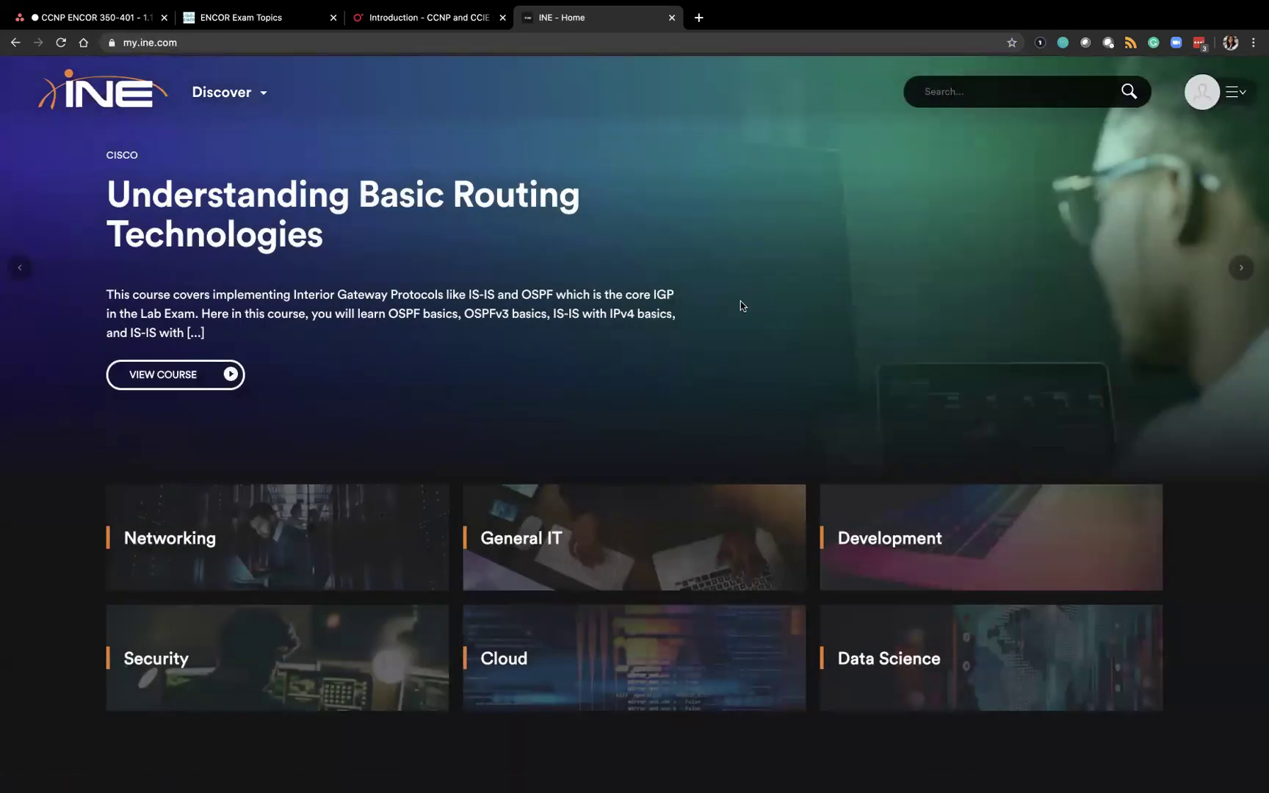
scroll(741, 305, down, 6)
scroll(740, 306, down, 2)
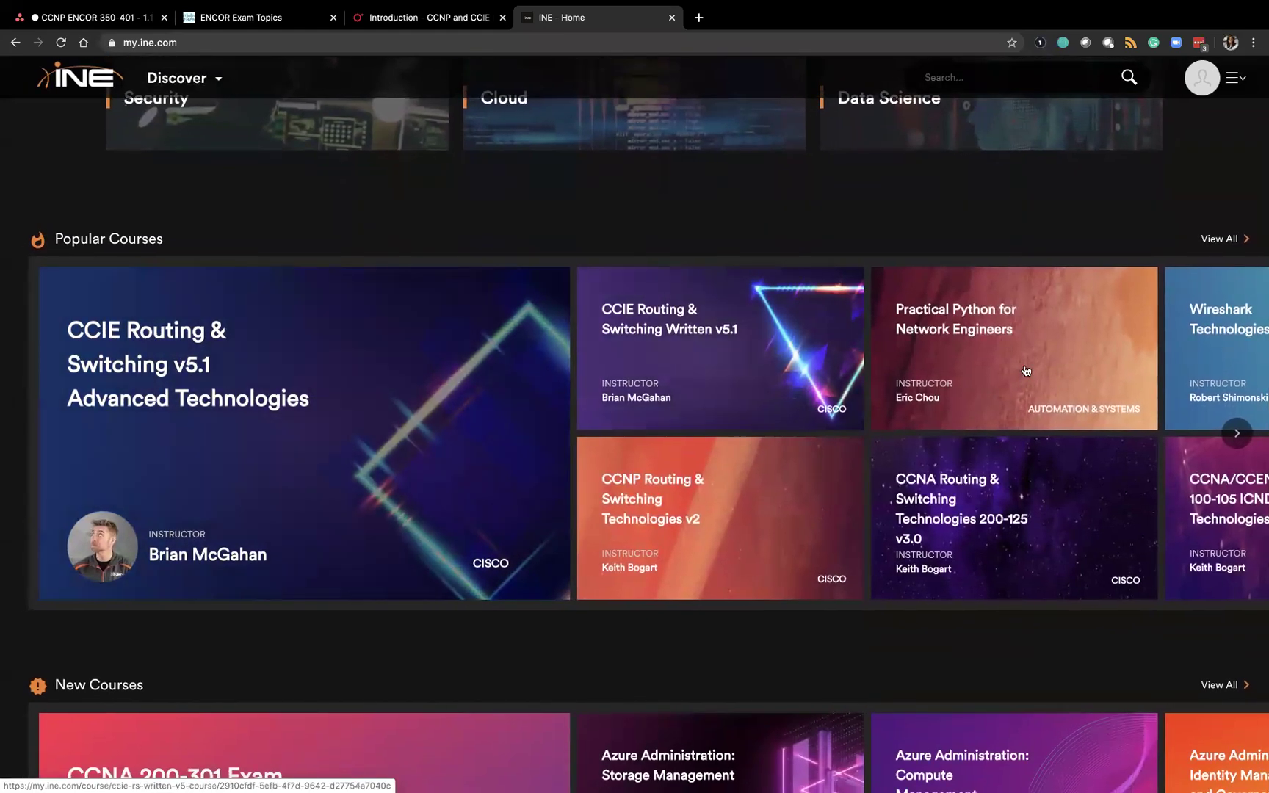
scroll(278, 192, up, 7)
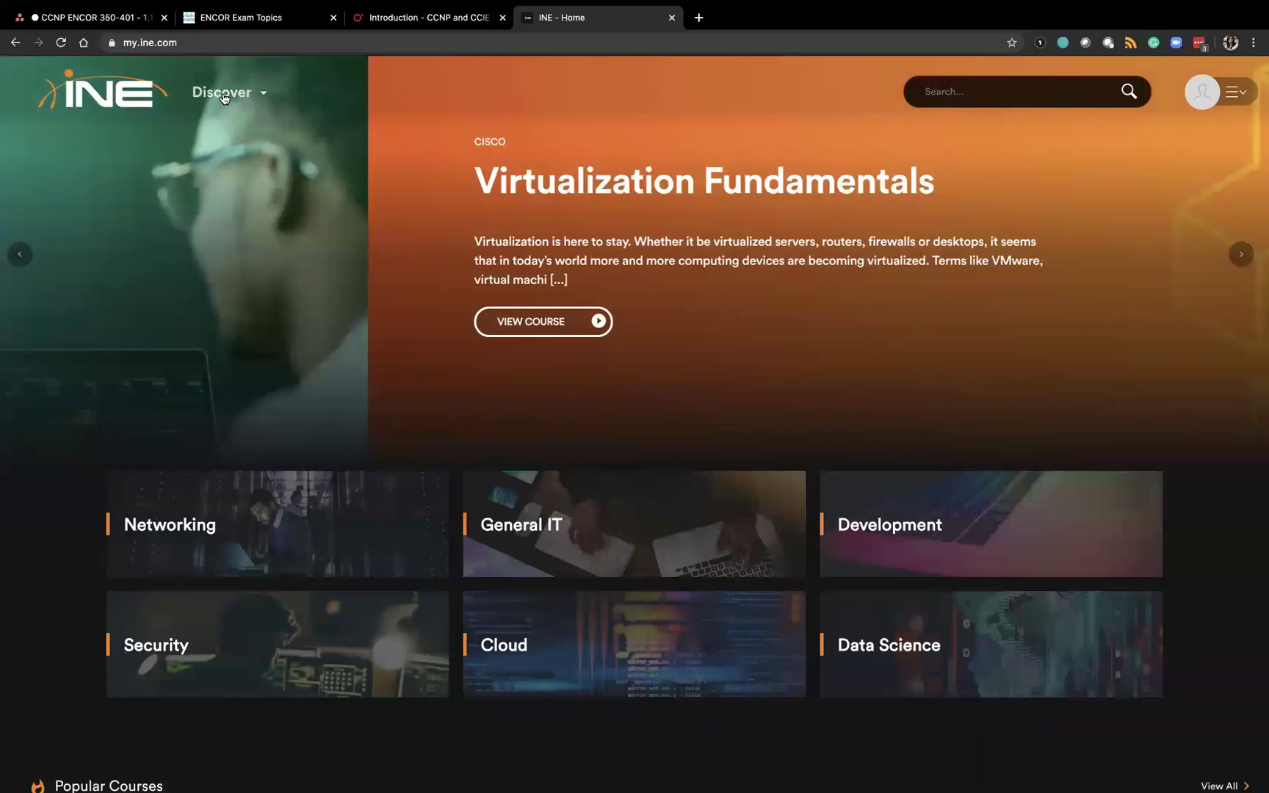
click(218, 91)
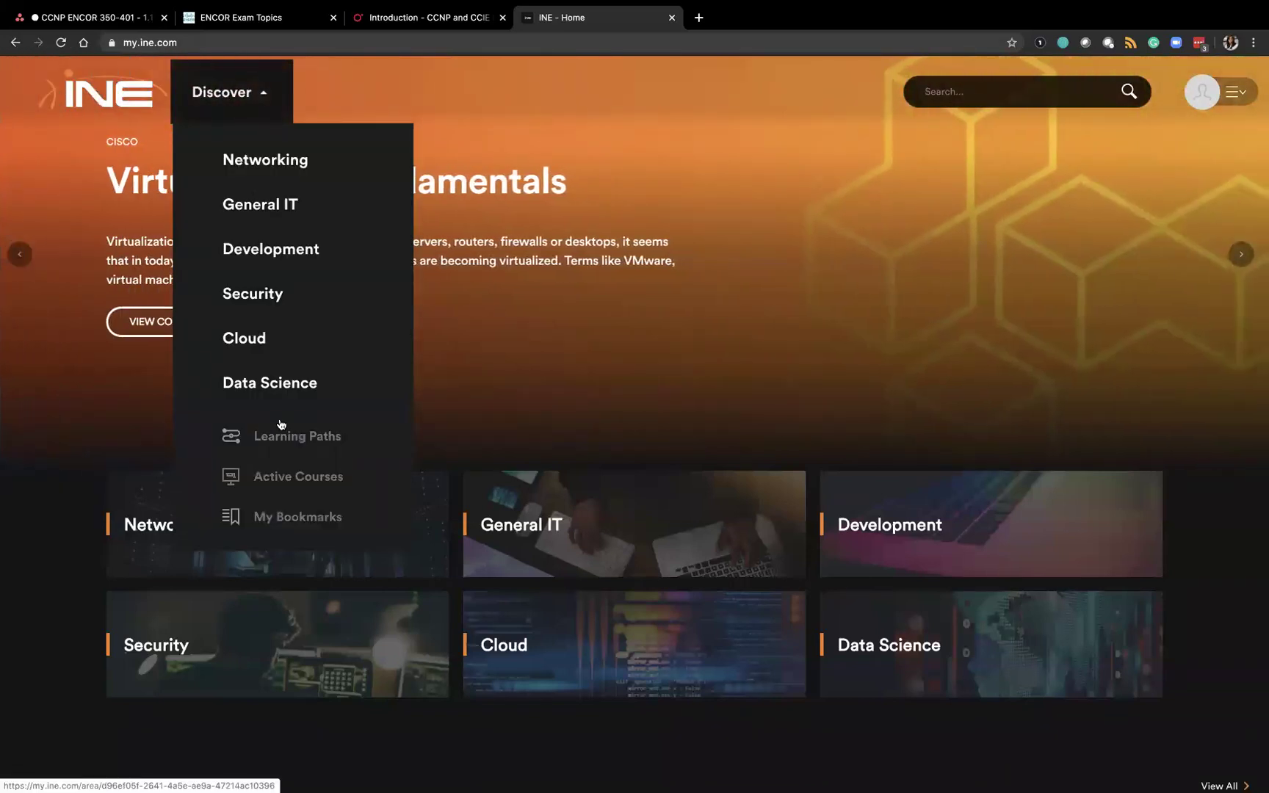
click(283, 436)
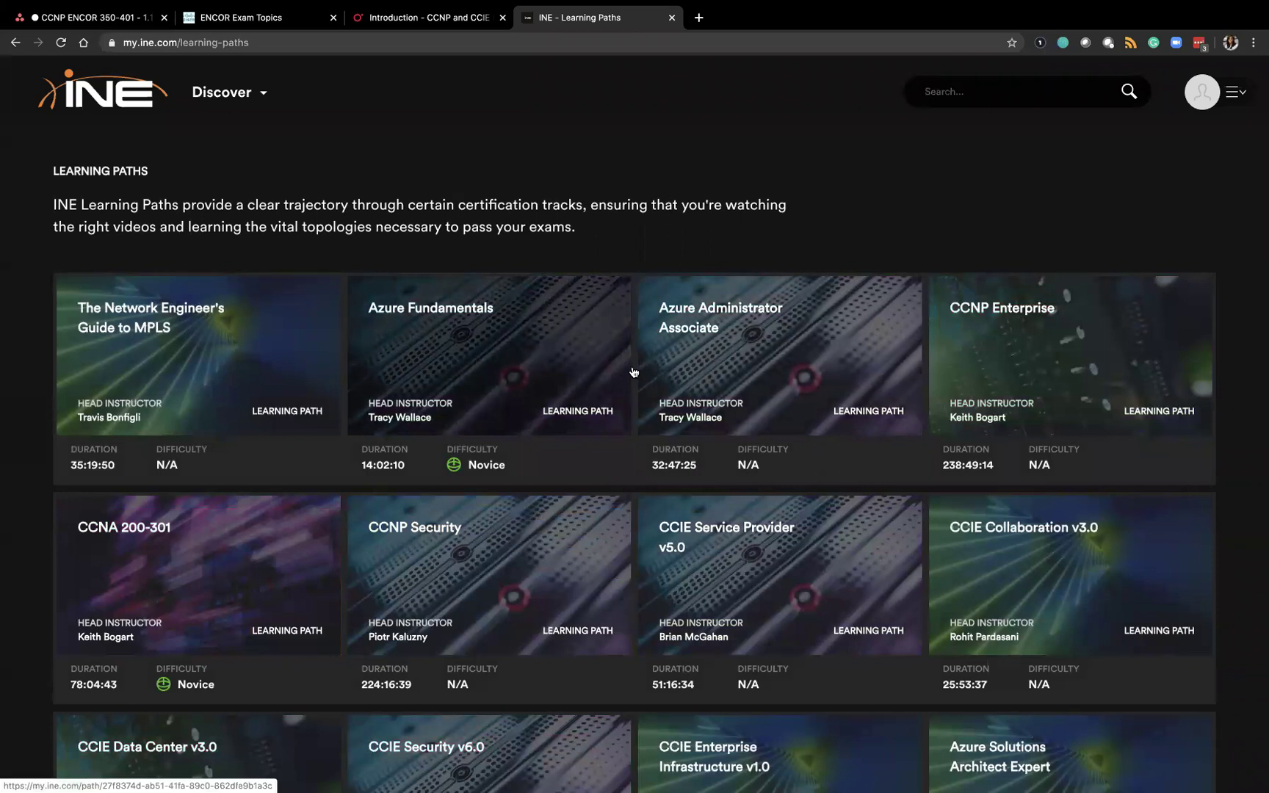
Open the CCNP Enterprise learning path and scroll through its course sections, including Exploring Virtualization
click(1135, 361)
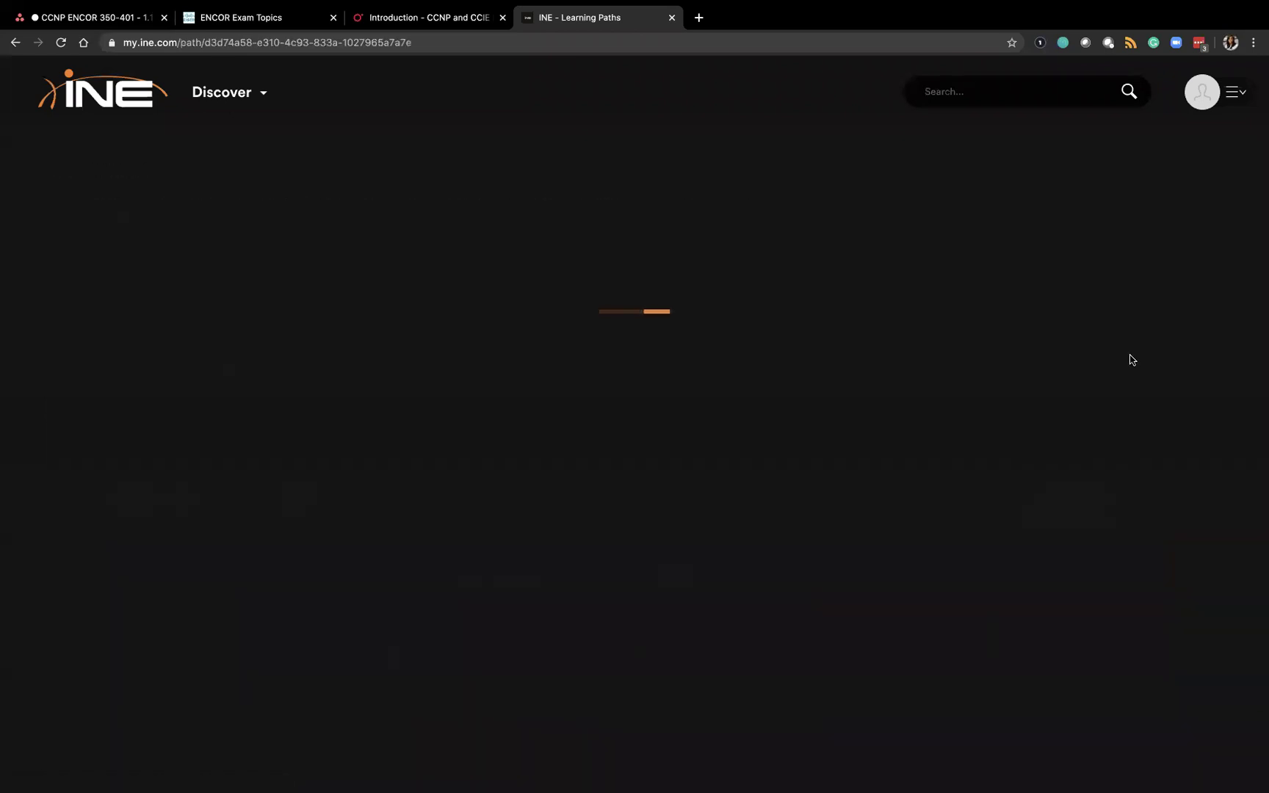
scroll(656, 373, down, 1)
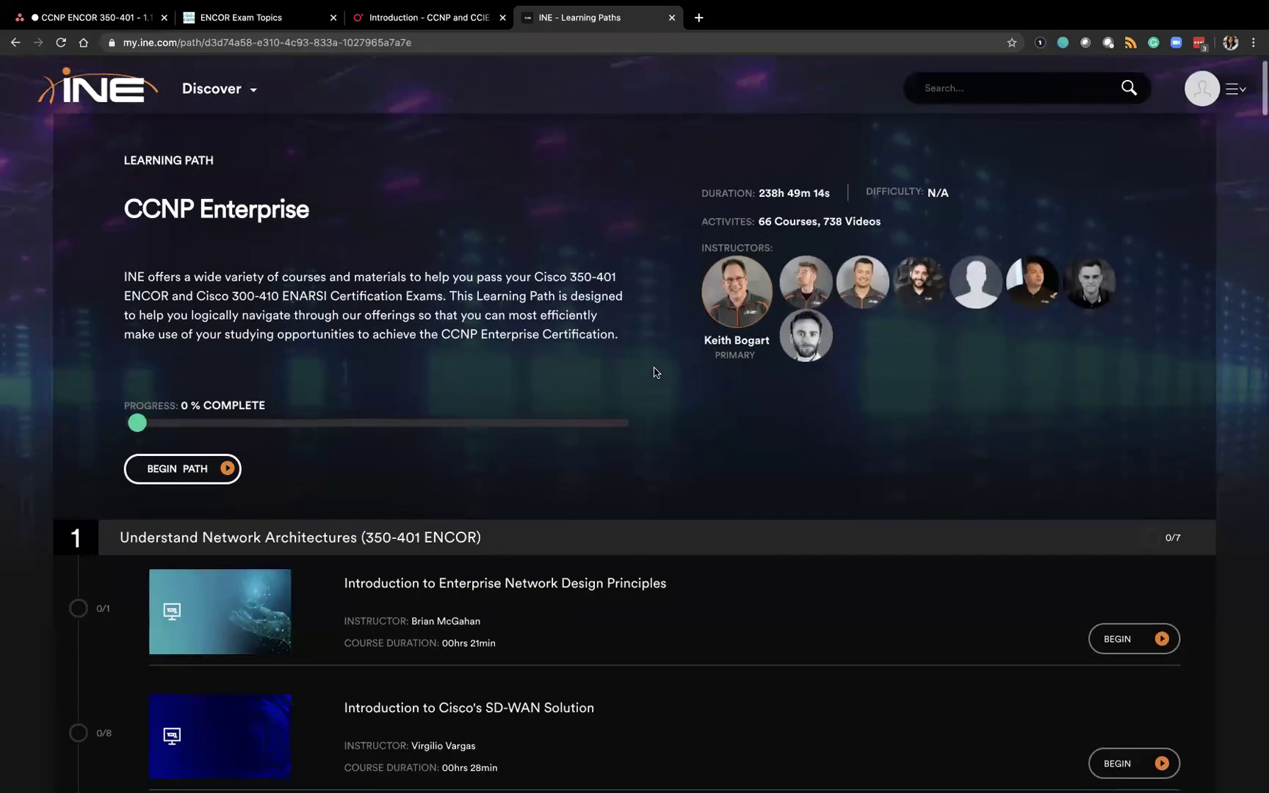
scroll(656, 372, down, 10)
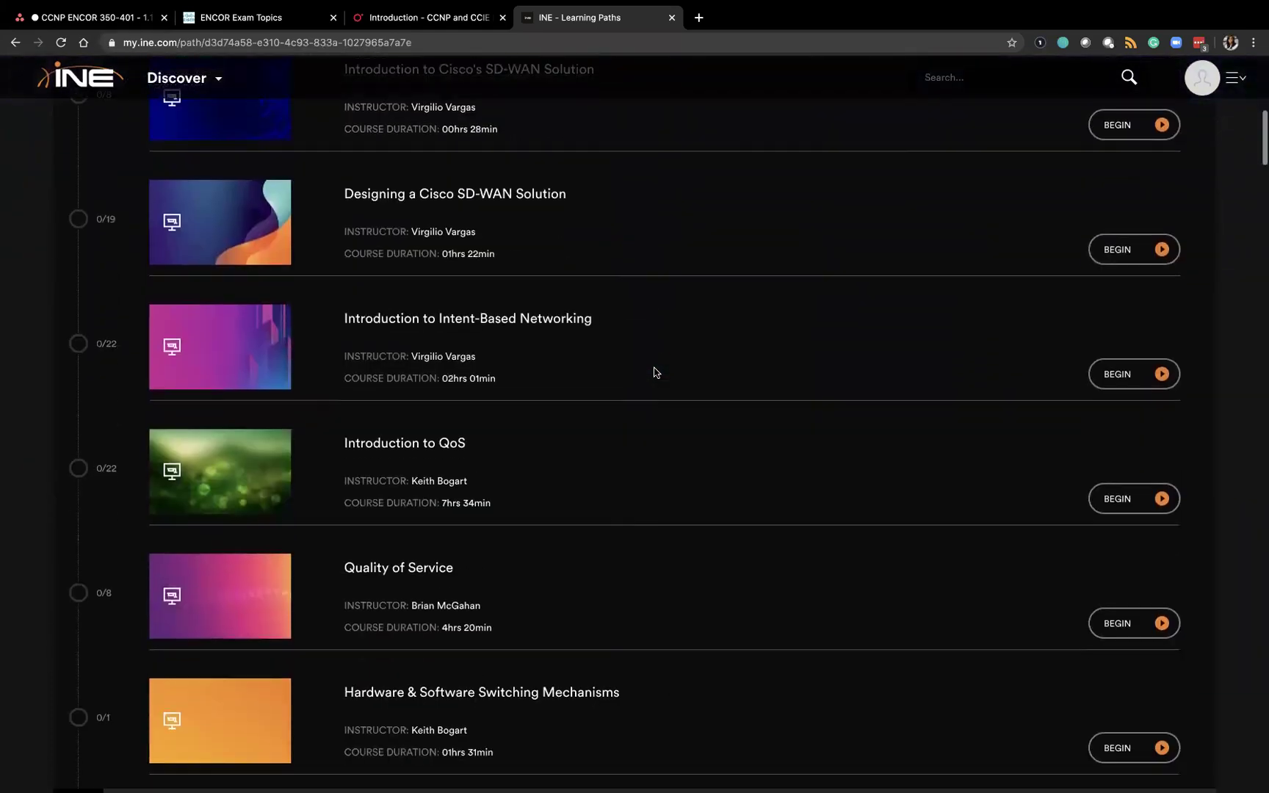
scroll(656, 373, up, 5)
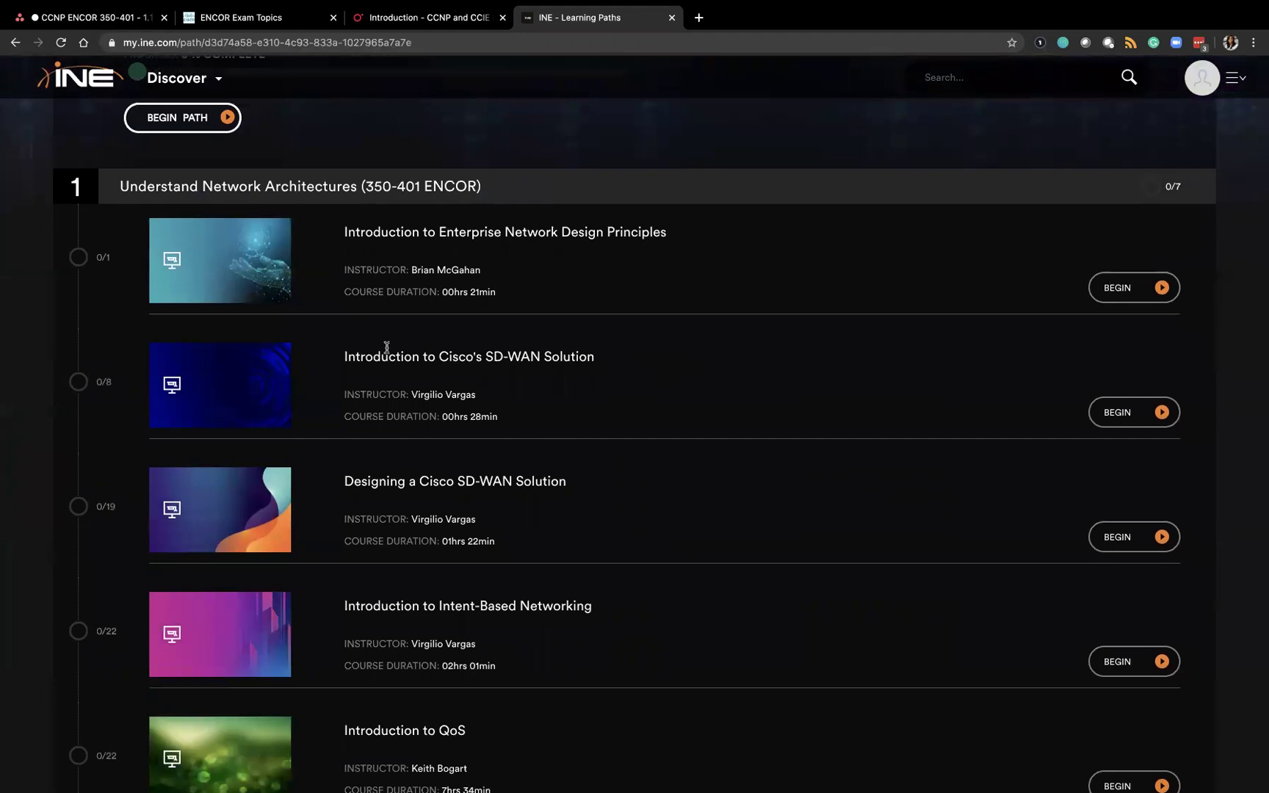
scroll(109, 283, down, 8)
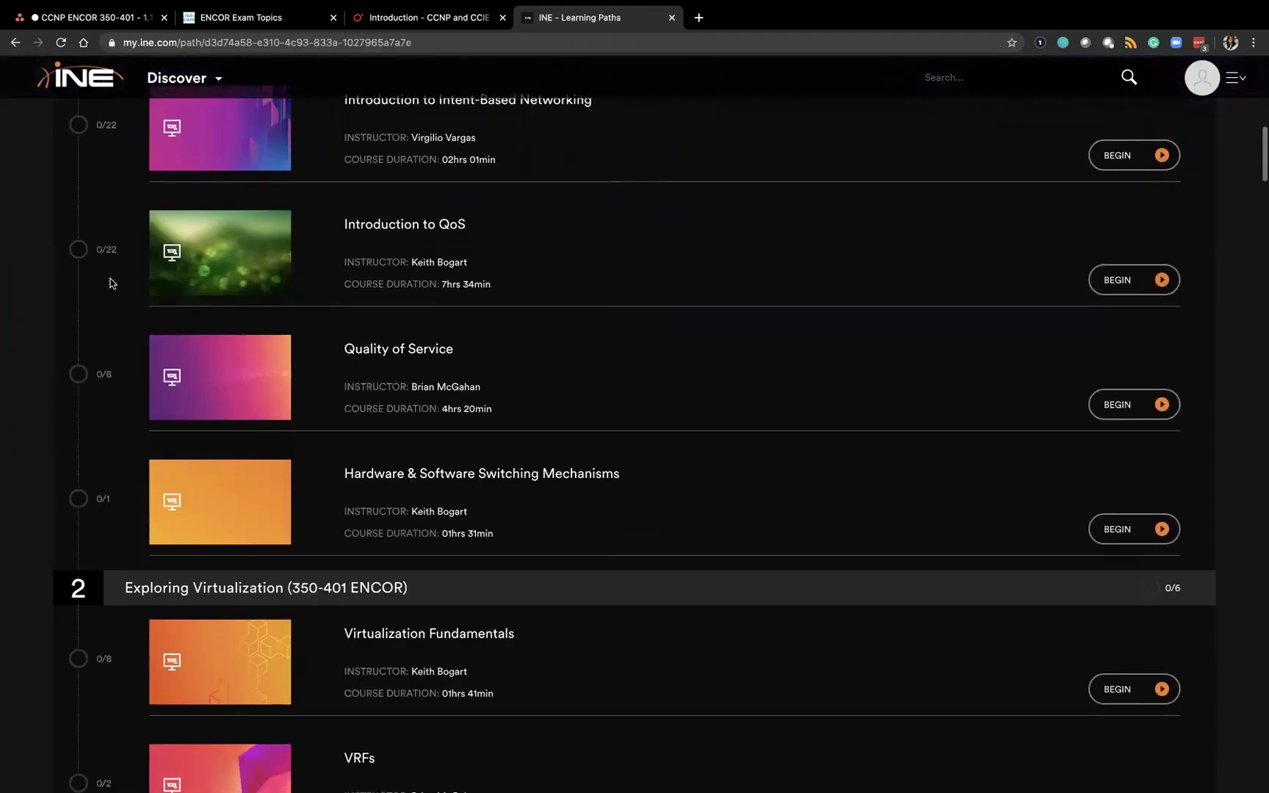
scroll(109, 283, up, 10)
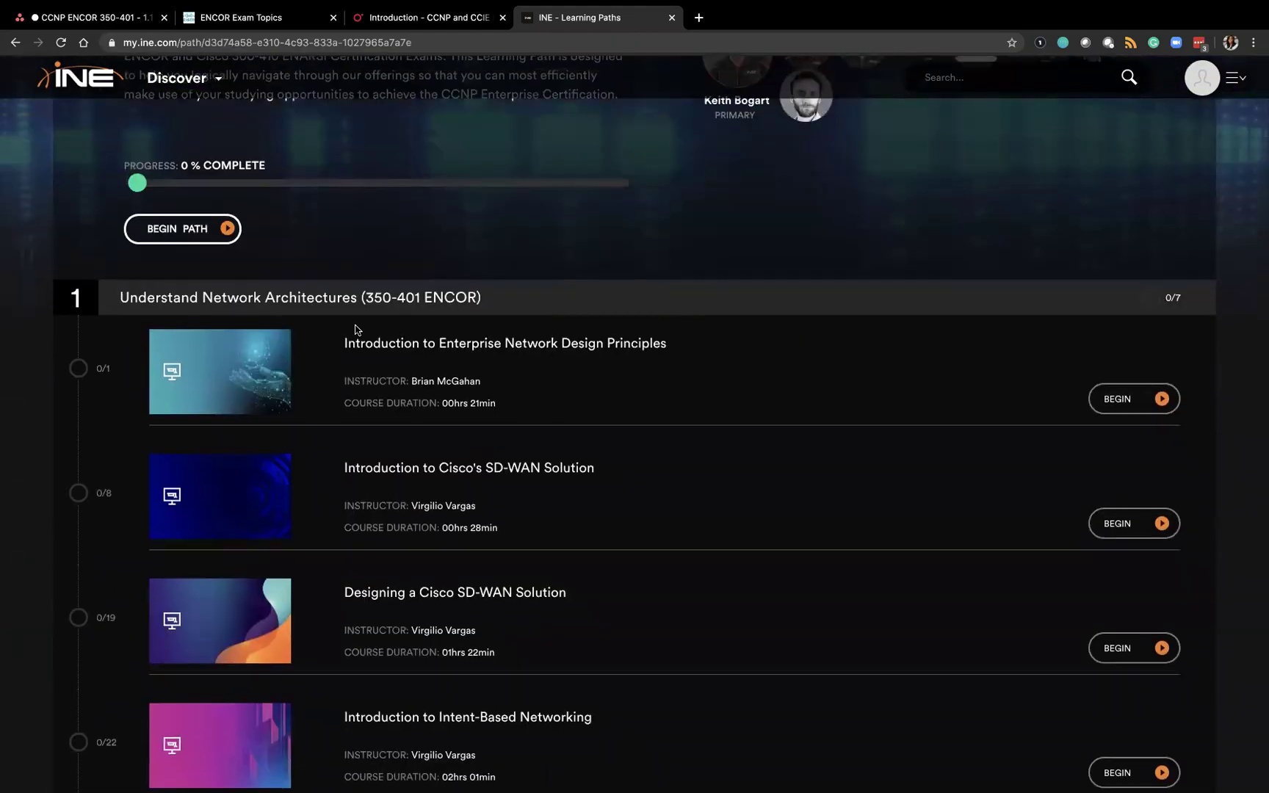
scroll(356, 330, down, 5)
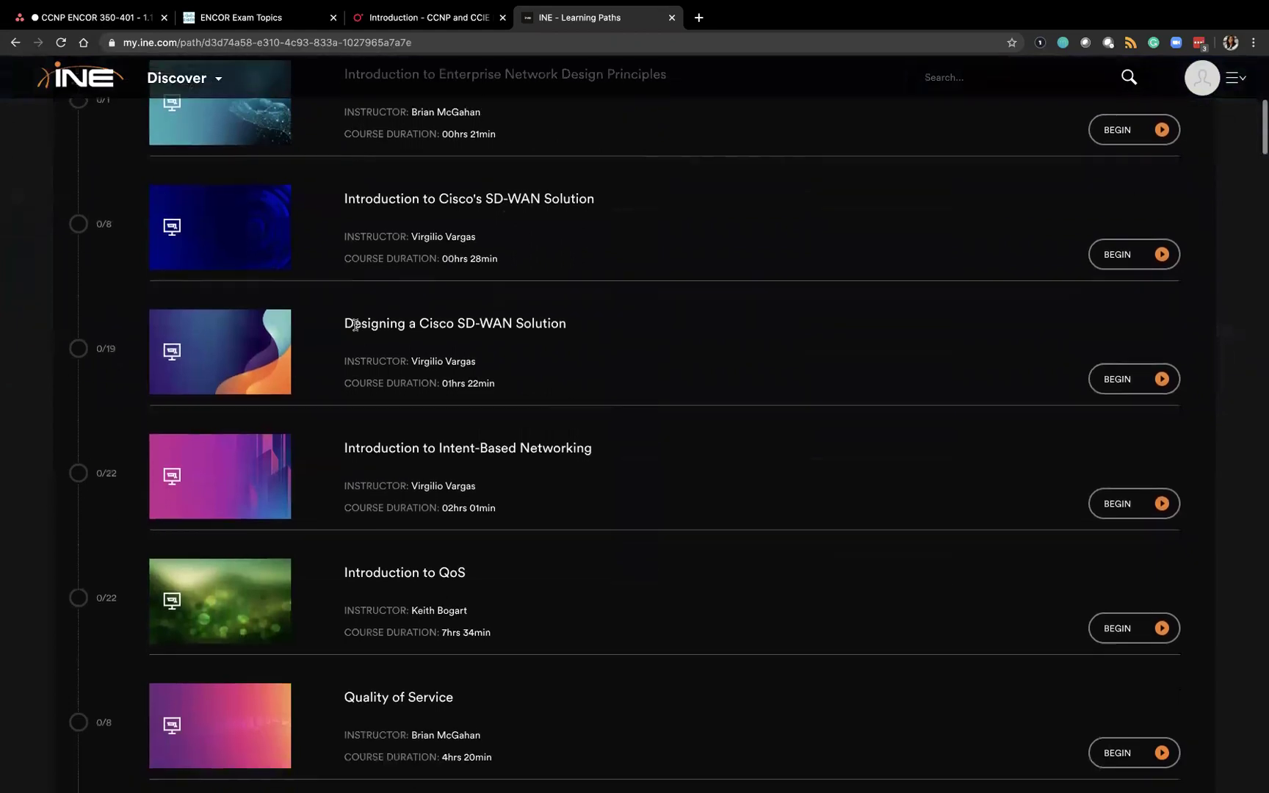
scroll(356, 327, down, 5)
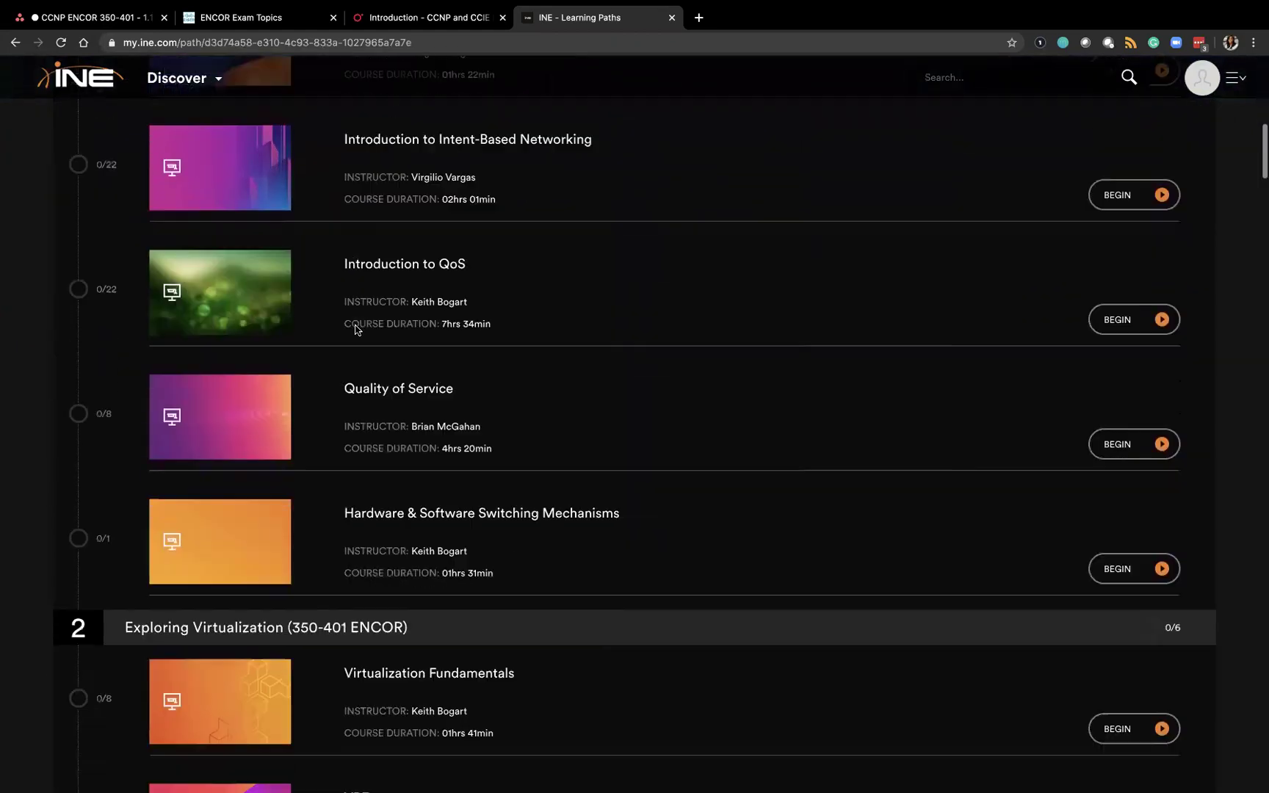
scroll(356, 330, down, 7)
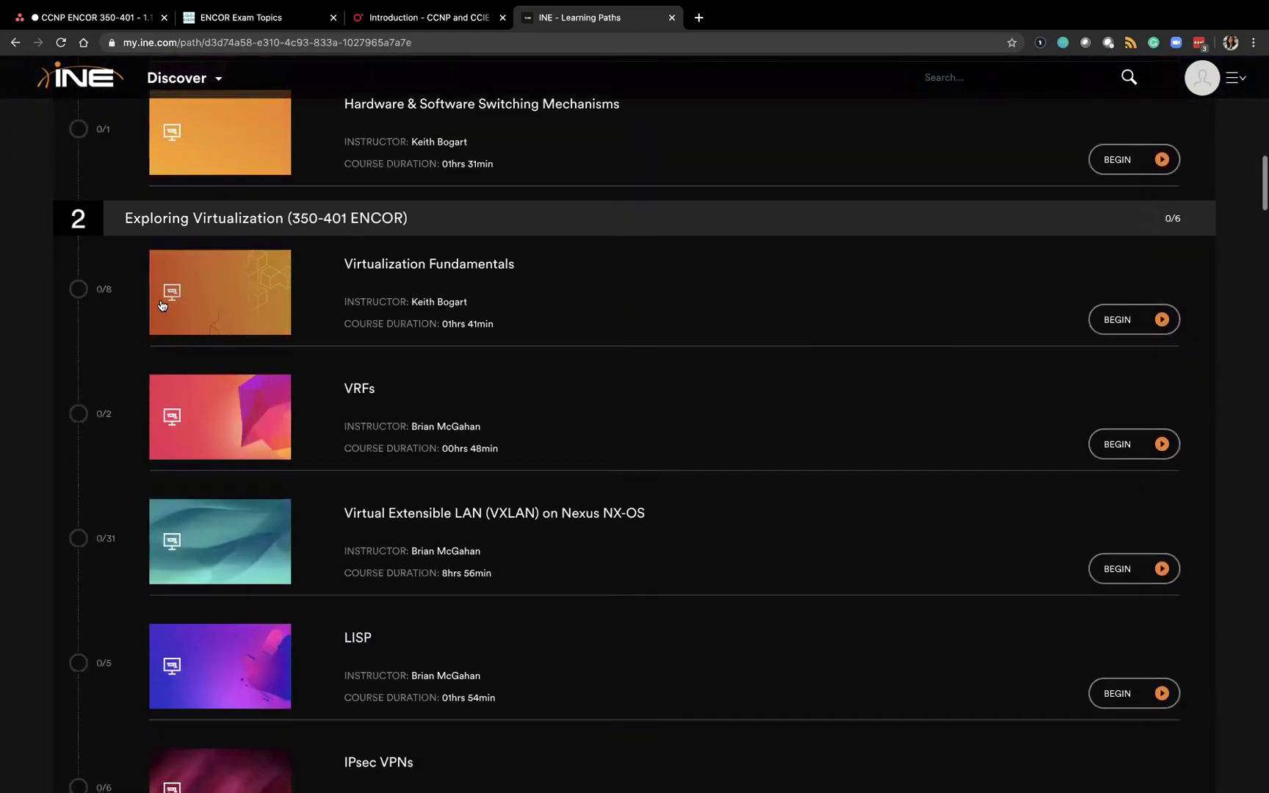
scroll(163, 307, down, 7)
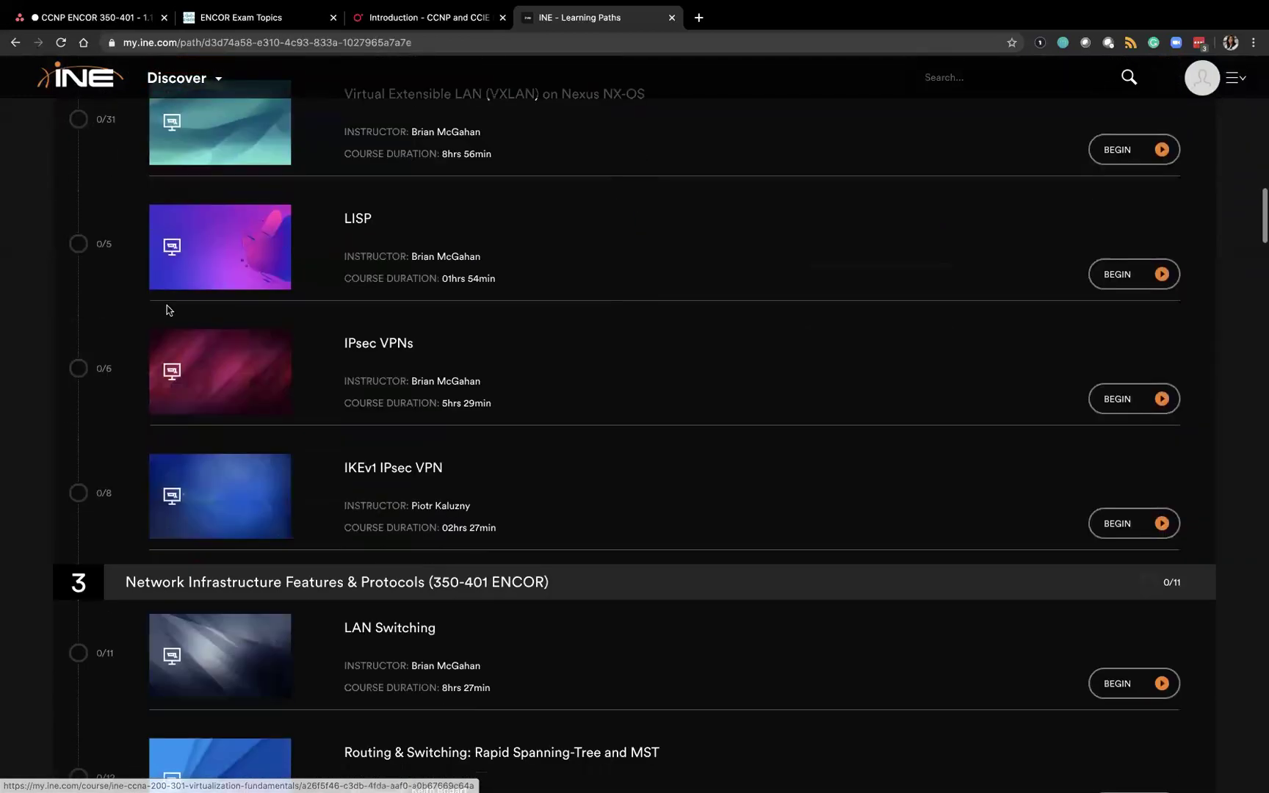
scroll(167, 309, down, 2)
scroll(167, 311, up, 2)
scroll(168, 310, up, 2)
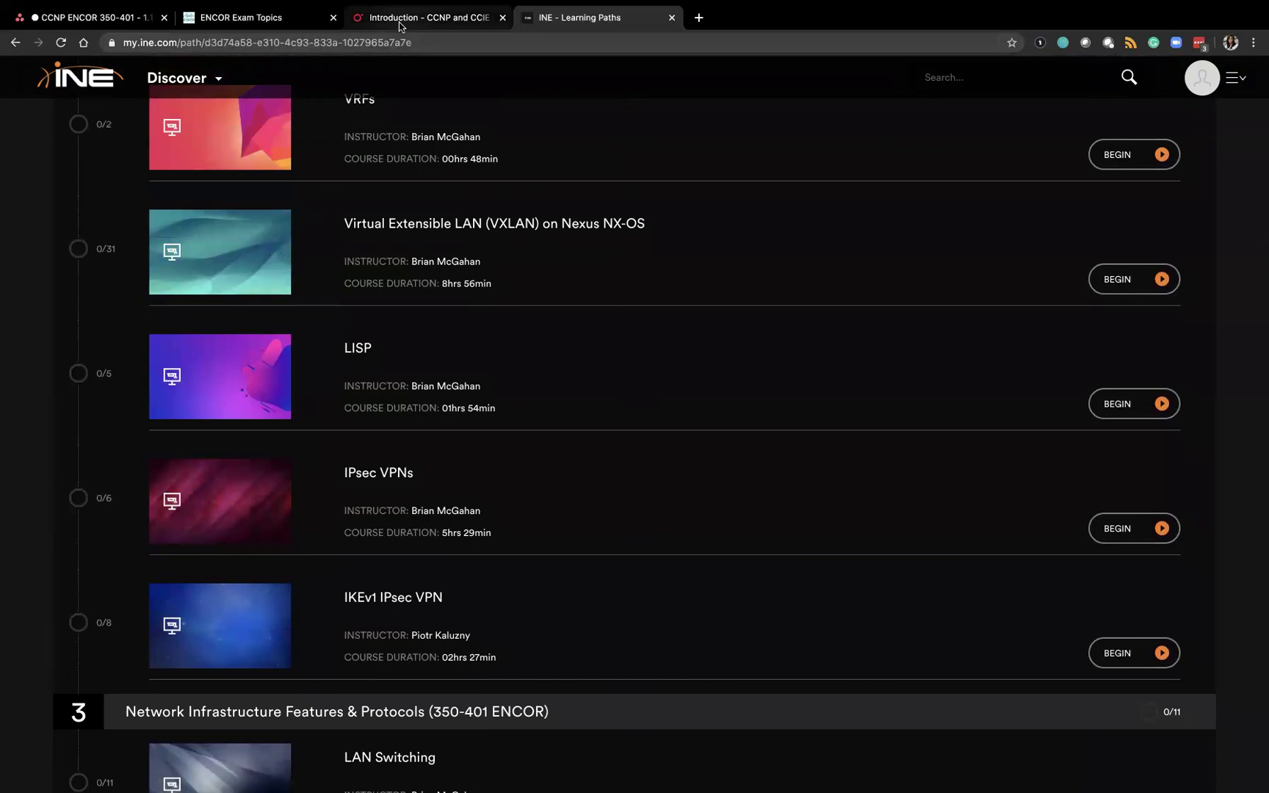
Return to the Asana CCNP ENCOR 350-401 project, close the task details, and scroll to the INE Course section
click(221, 19)
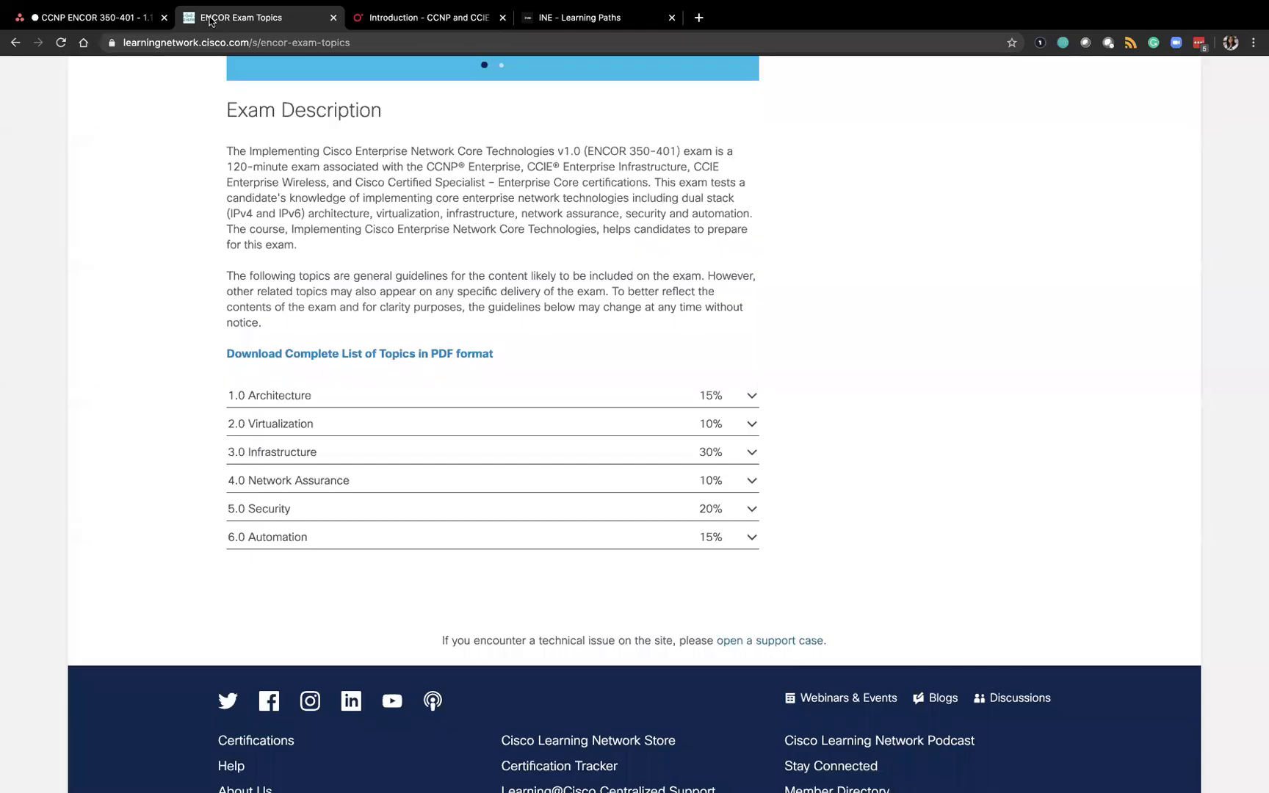
click(92, 17)
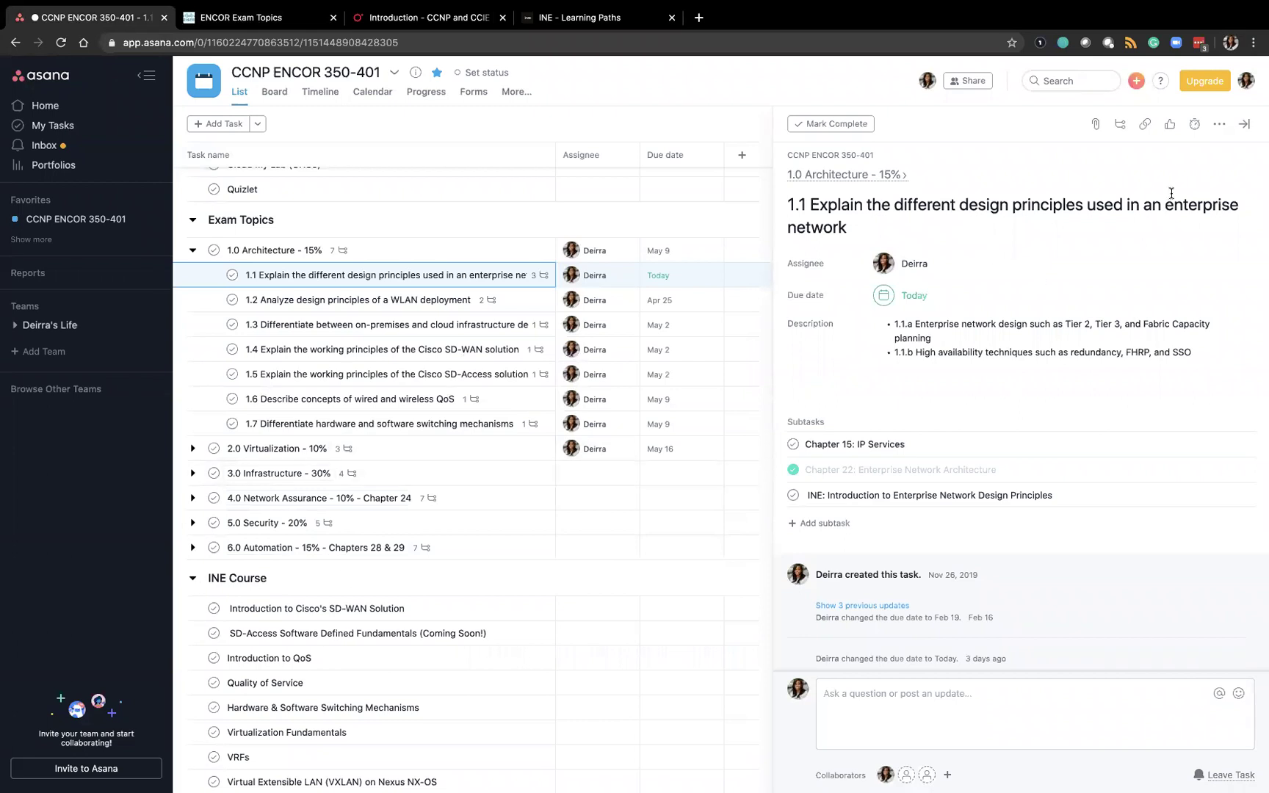
click(1252, 129)
scroll(606, 456, down, 3)
scroll(445, 500, down, 5)
scroll(446, 502, down, 10)
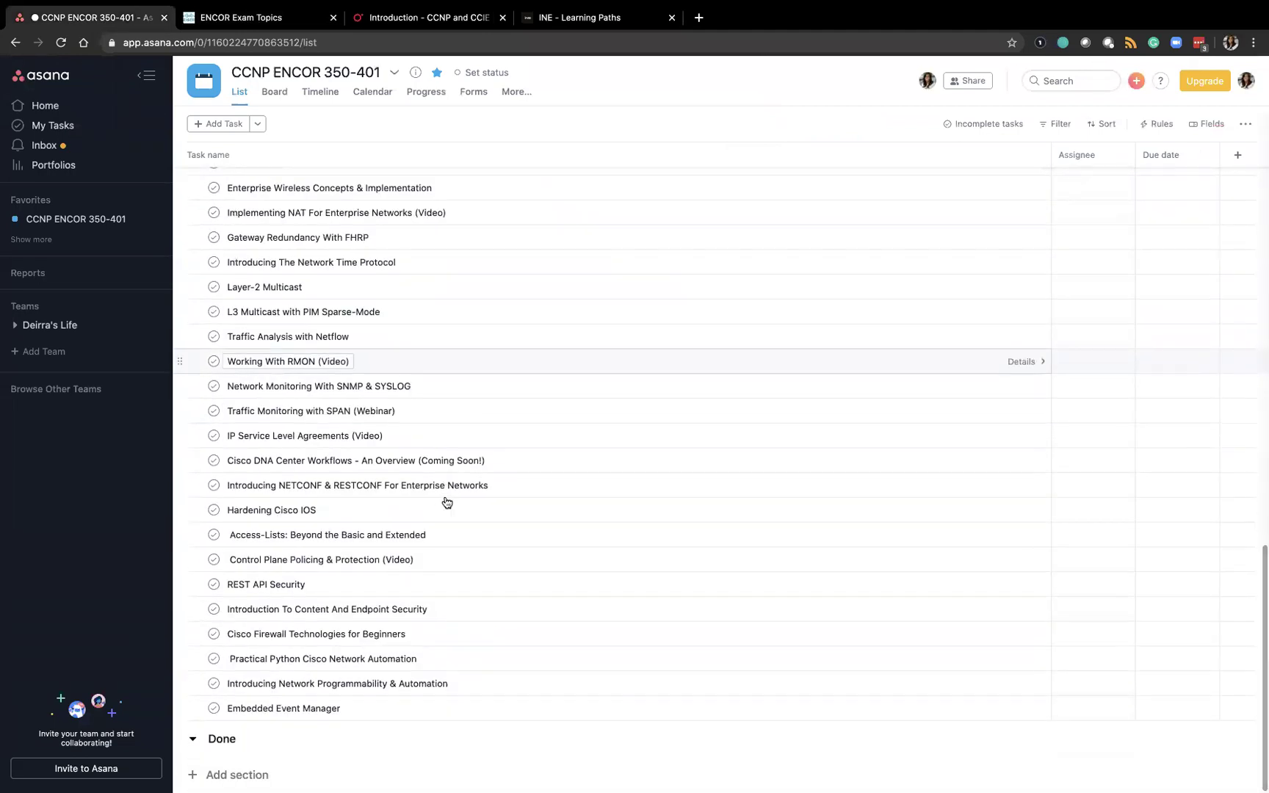
scroll(446, 502, up, 8)
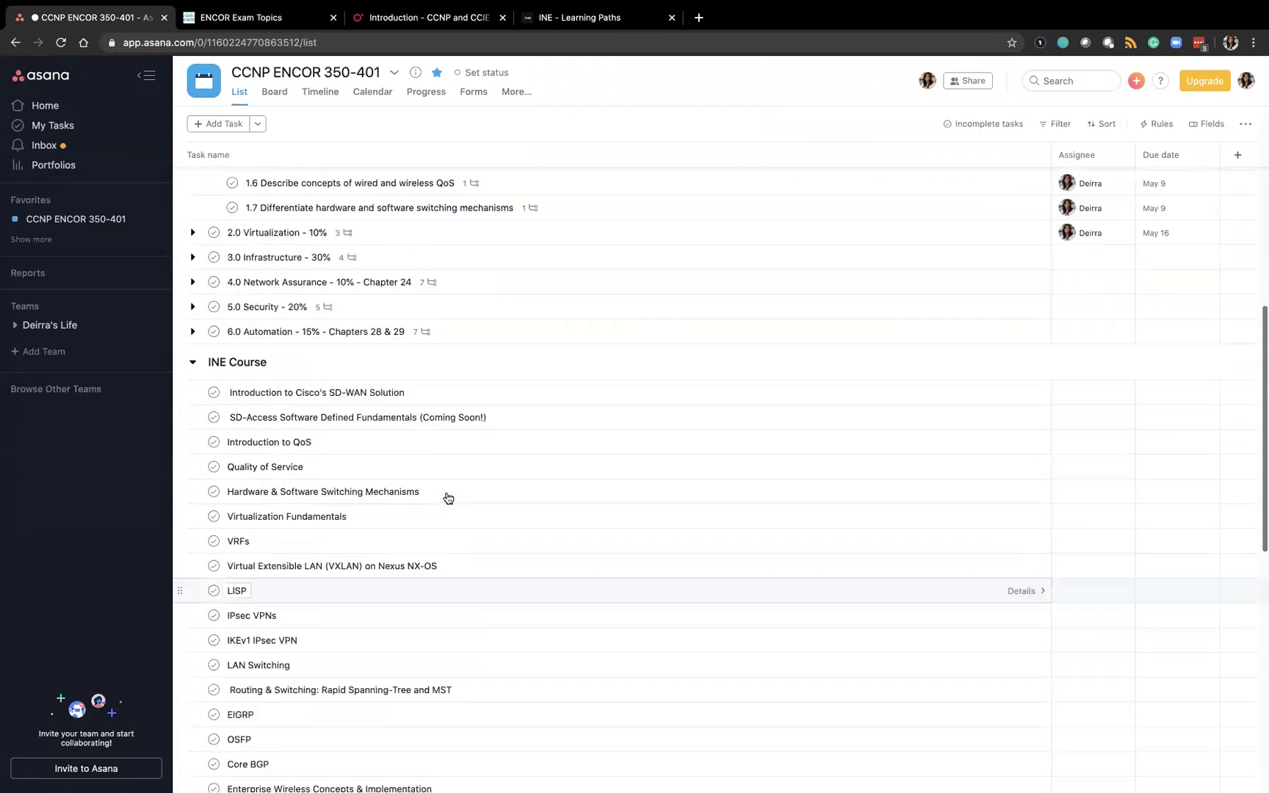
scroll(446, 492, up, 3)
Open the INE Course task Introduction to Cisco's SD-WAN Solution
click(453, 510)
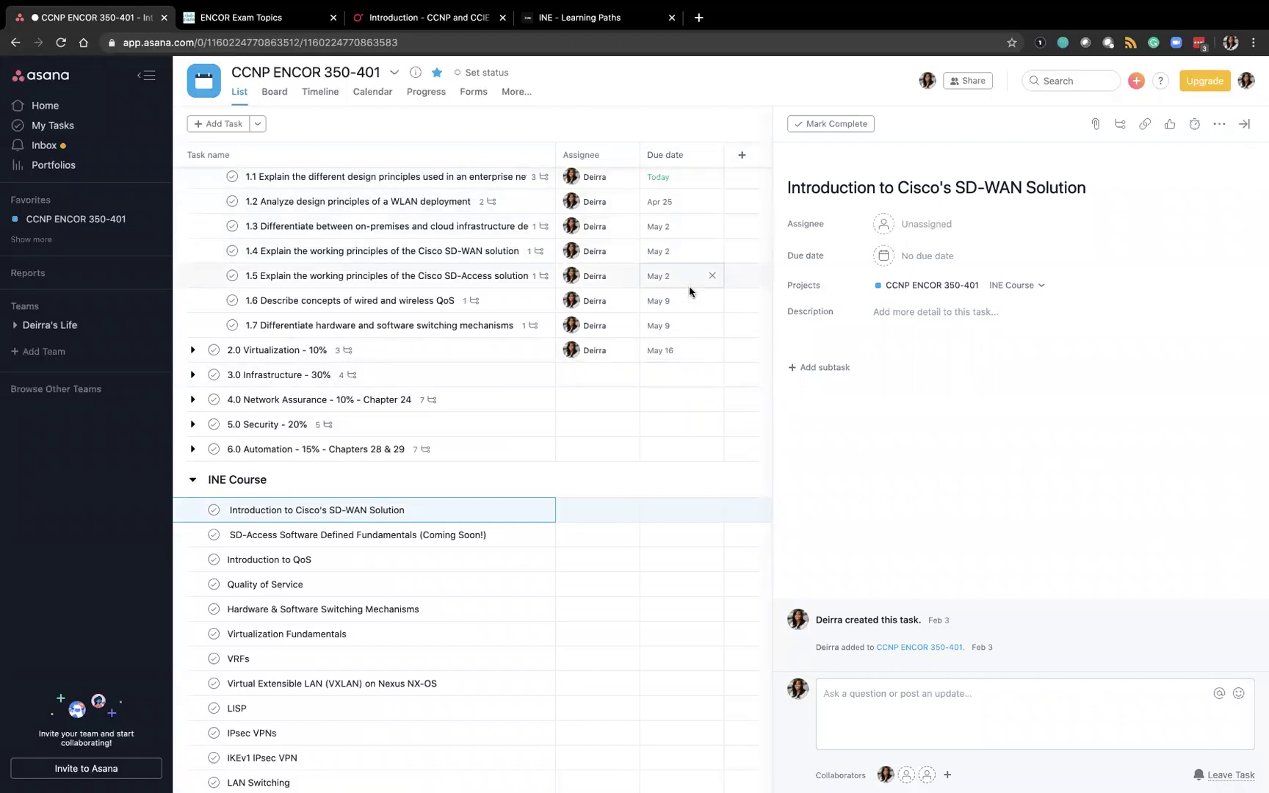
scroll(700, 287, up, 3)
scroll(727, 250, up, 1)
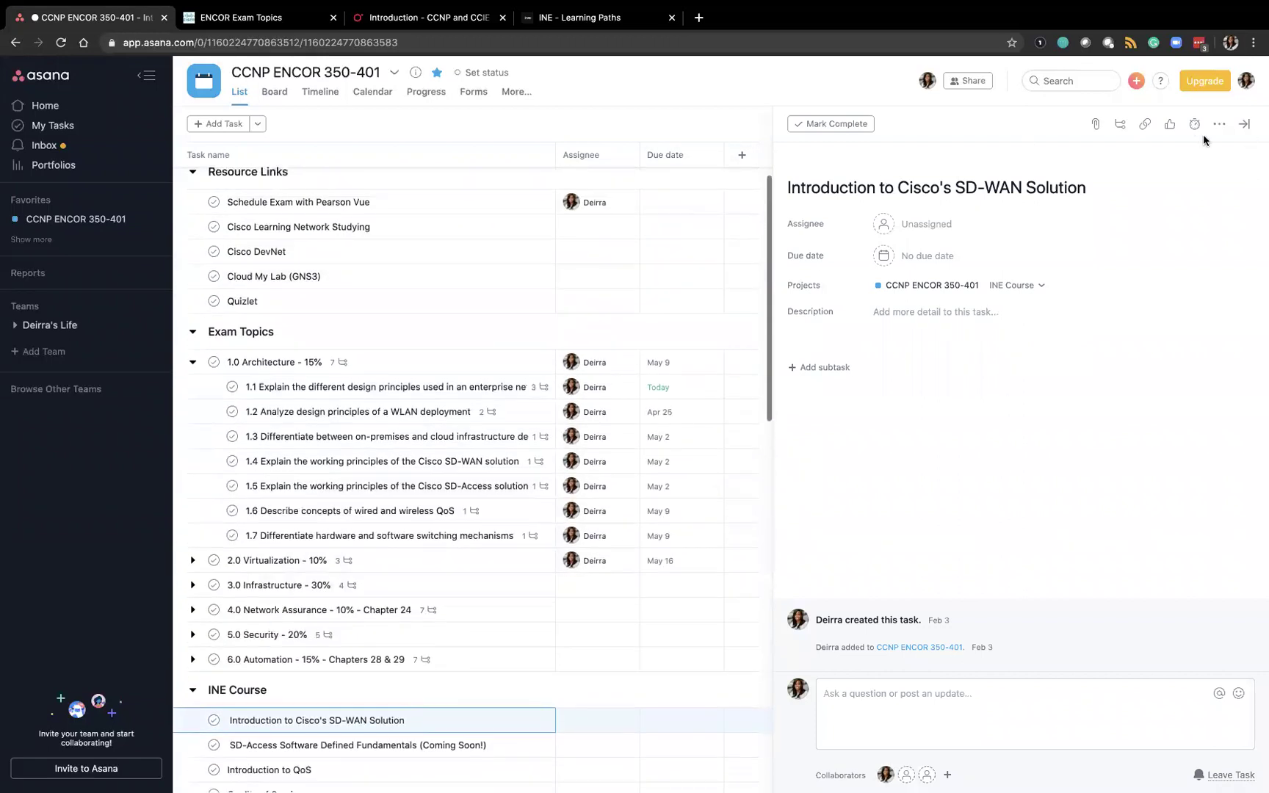
Close the task details and expand 2.0 Virtualization to show subtasks 2.1 through 2.3
click(1244, 124)
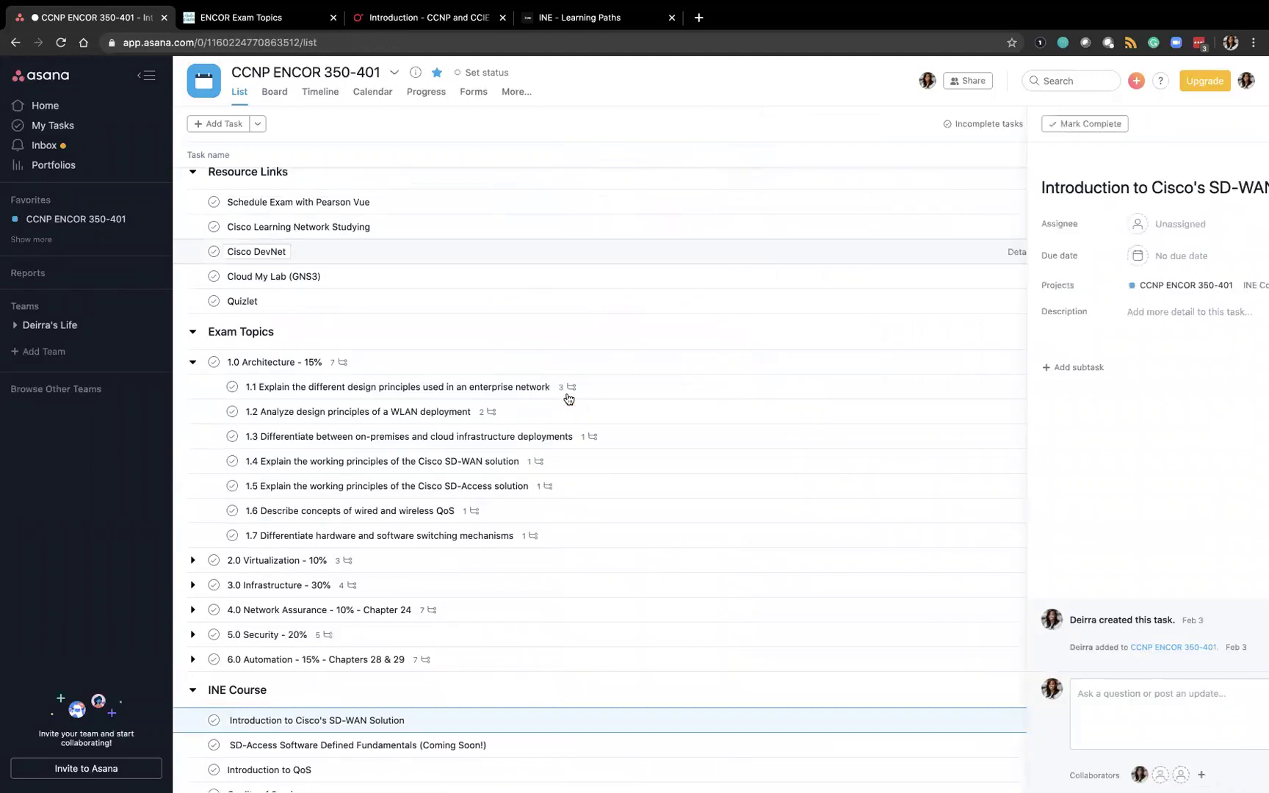
scroll(553, 394, down, 1)
click(192, 509)
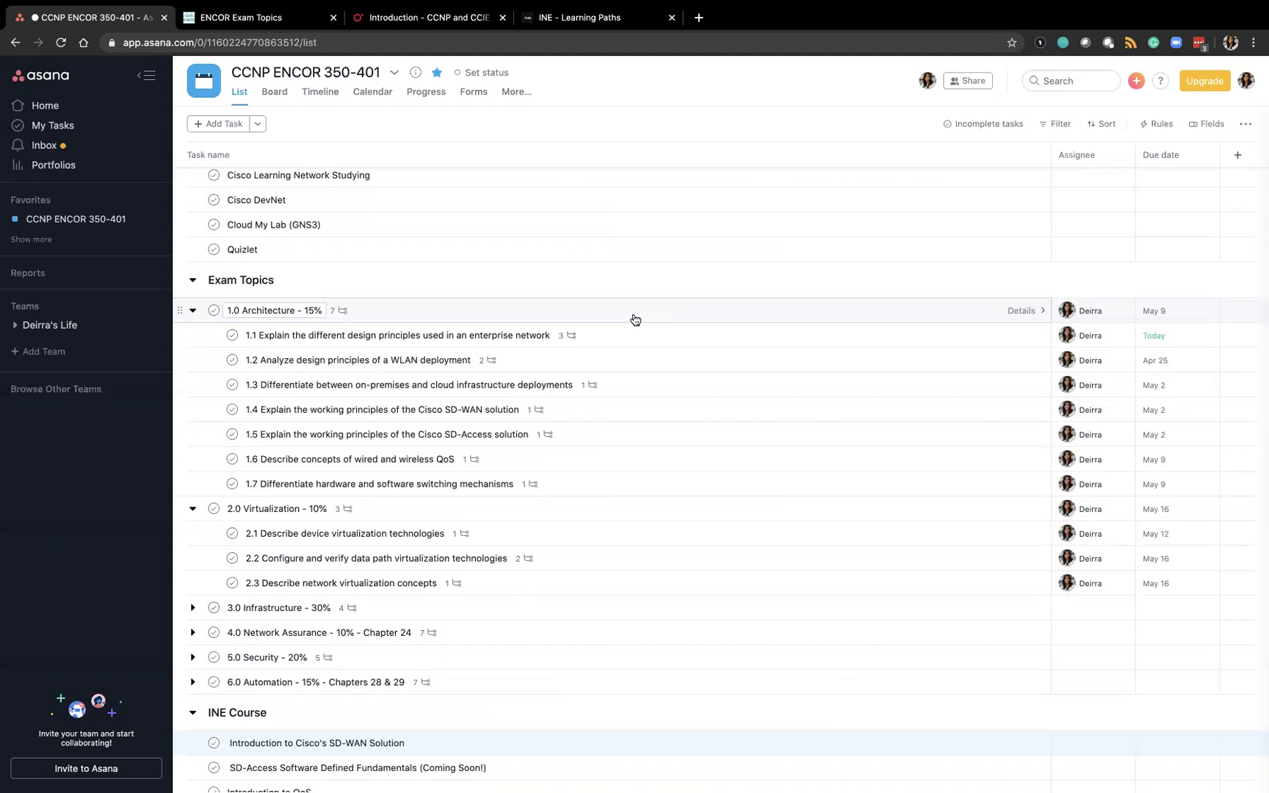
scroll(600, 336, down, 3)
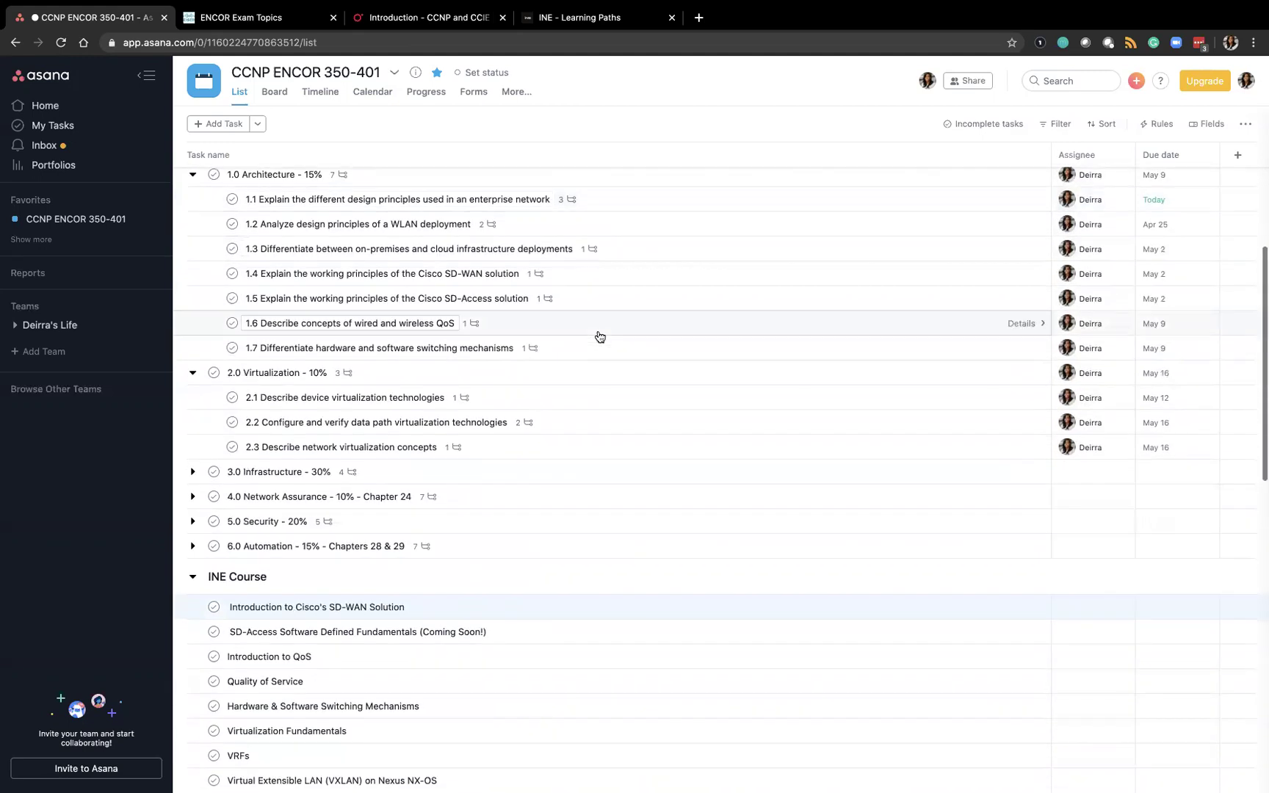
scroll(600, 336, down, 10)
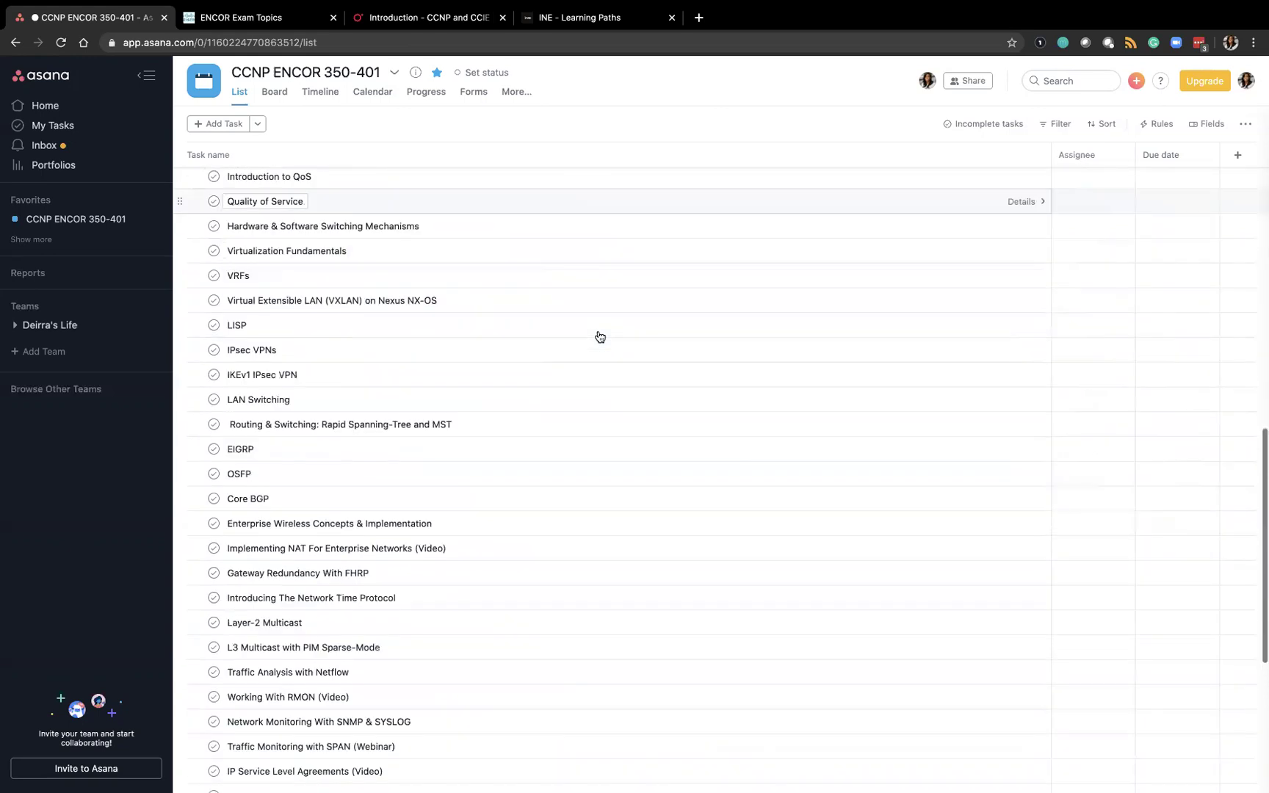
scroll(599, 334, up, 15)
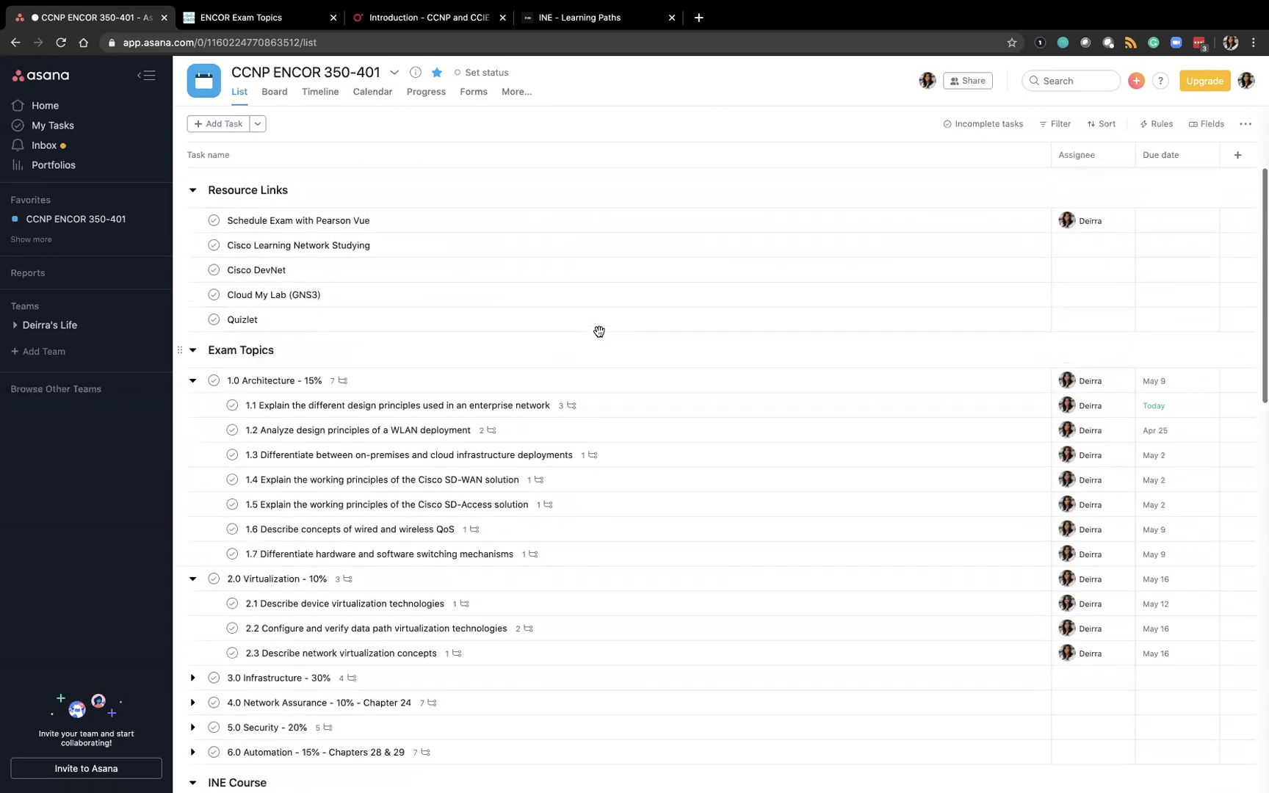